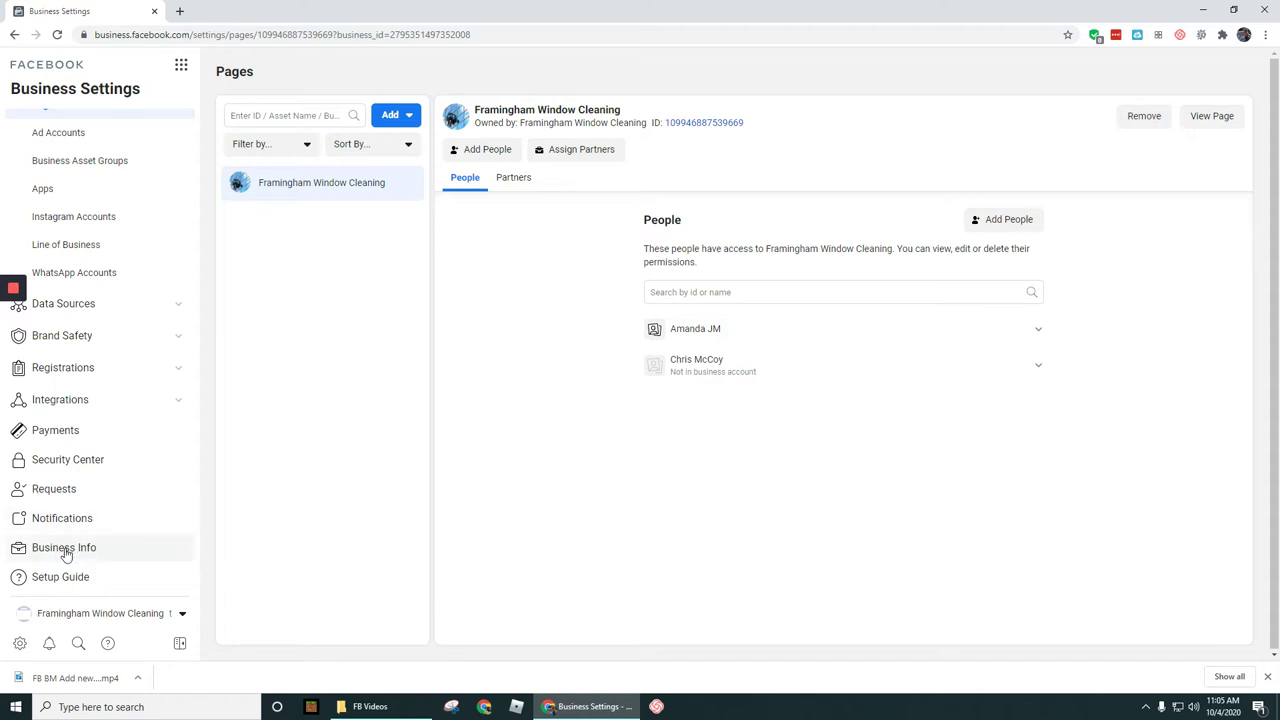
scroll(186, 314, "up", 2)
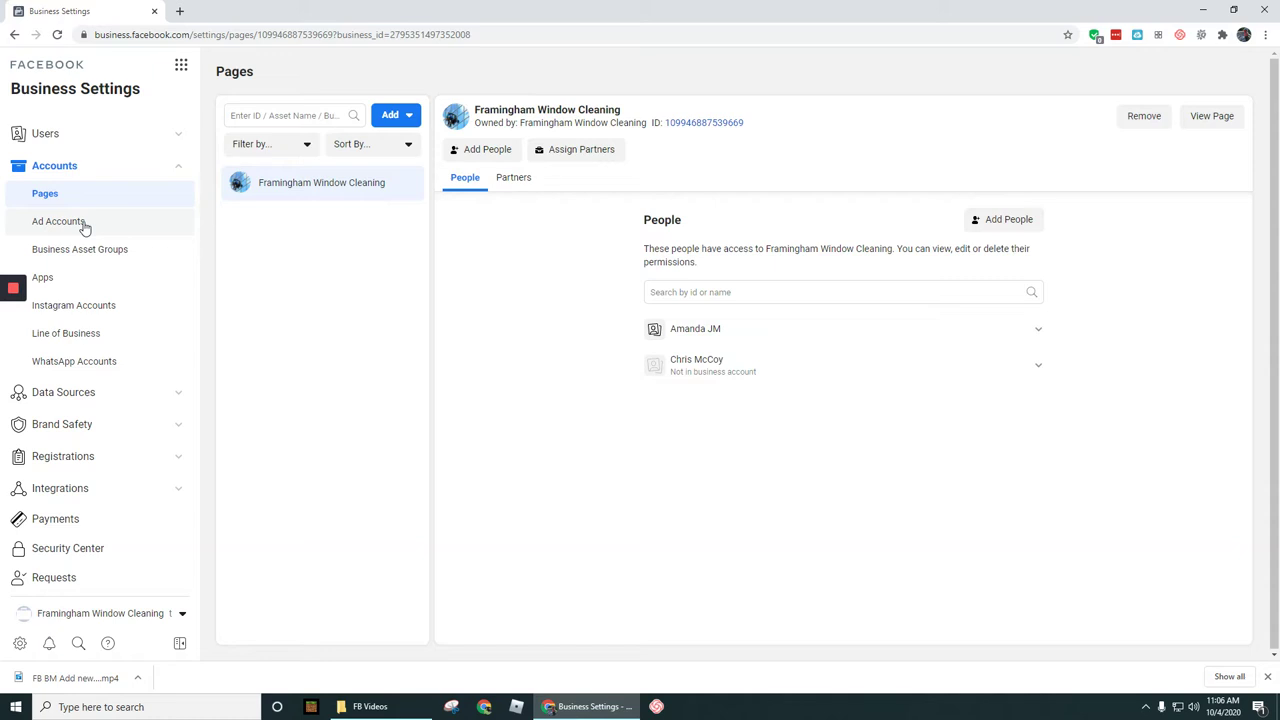
scroll(114, 454, "down", 1)
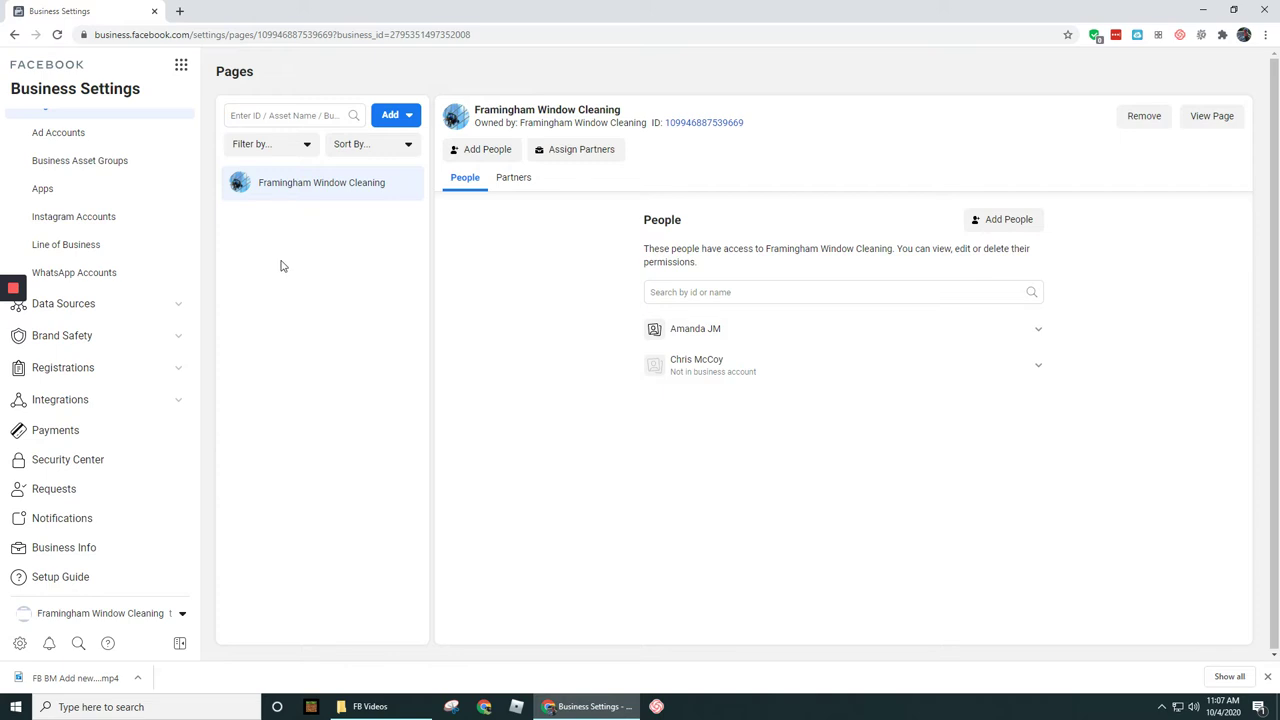
left_click(55, 617)
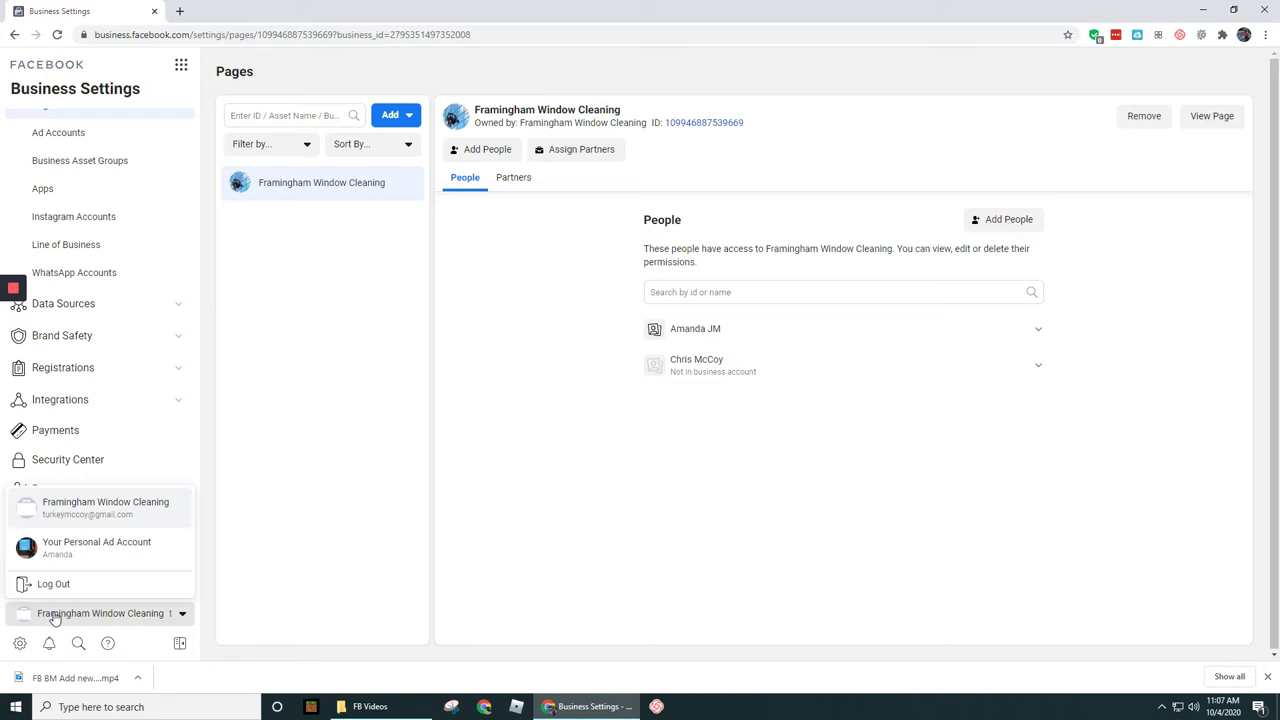
left_click(192, 412)
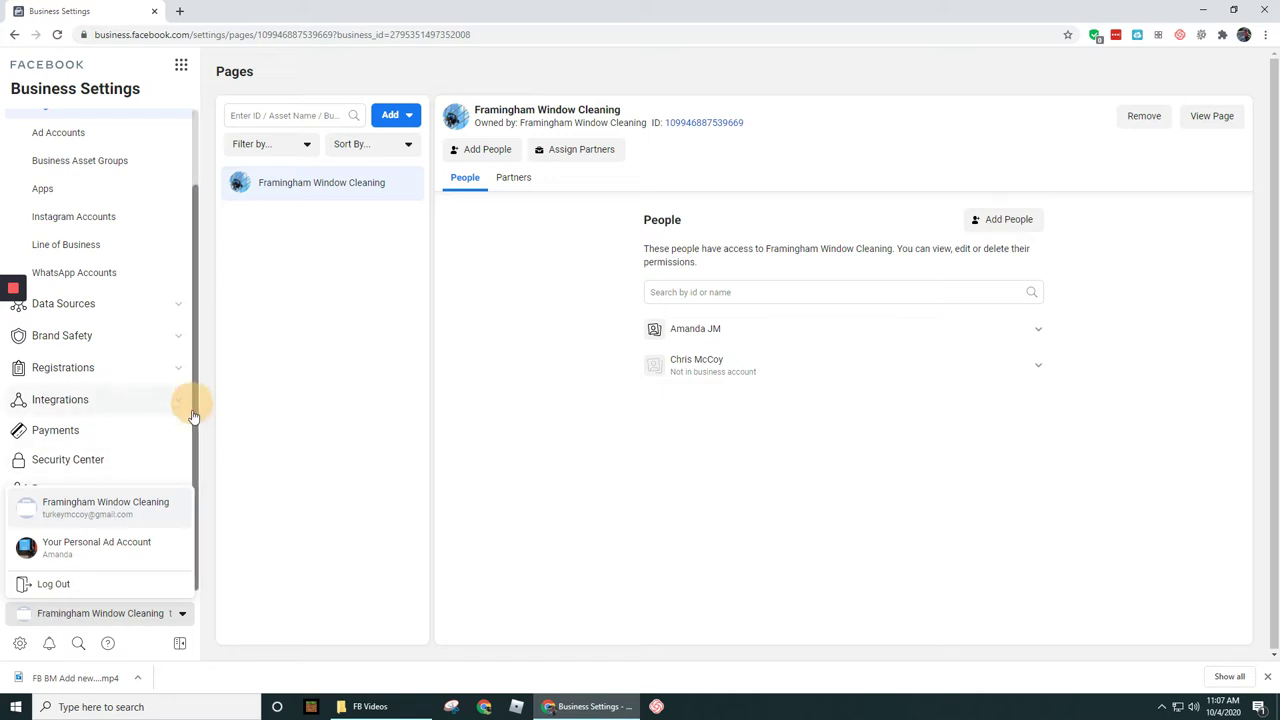
left_click(60, 613)
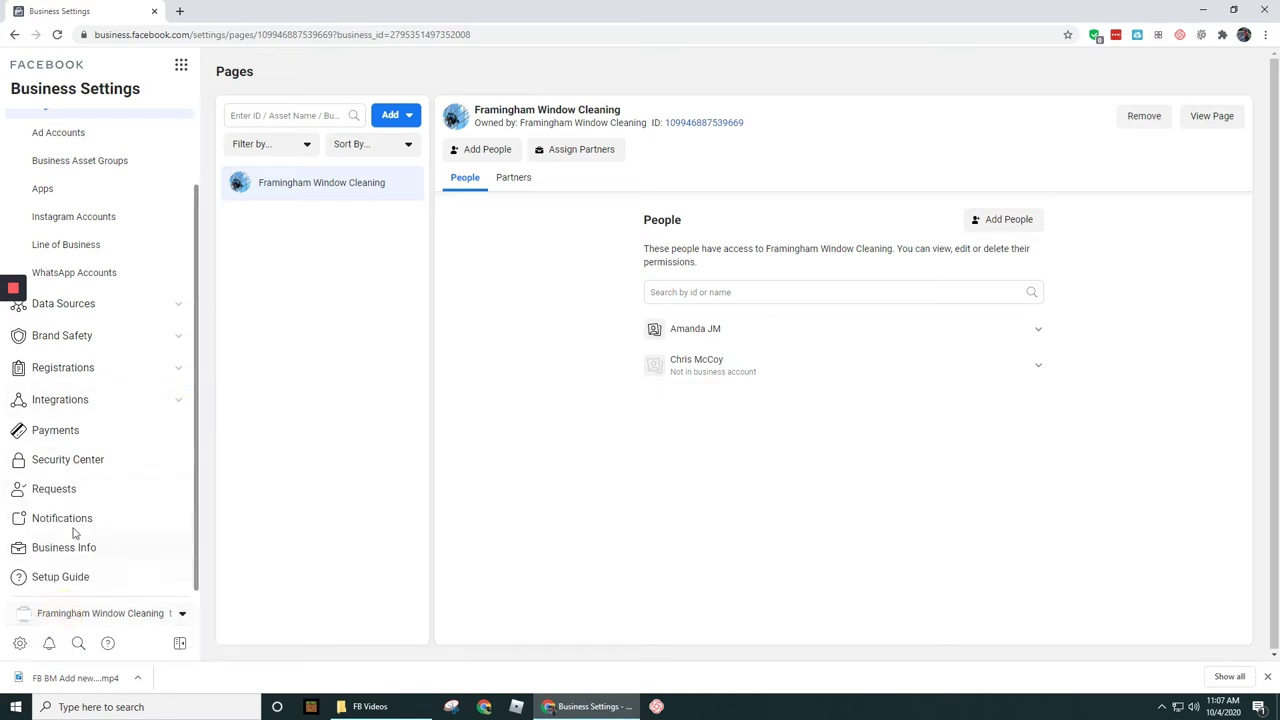
- Edit the business information and set the primary page to Framingham Window Cleaning
left_click(52, 548)
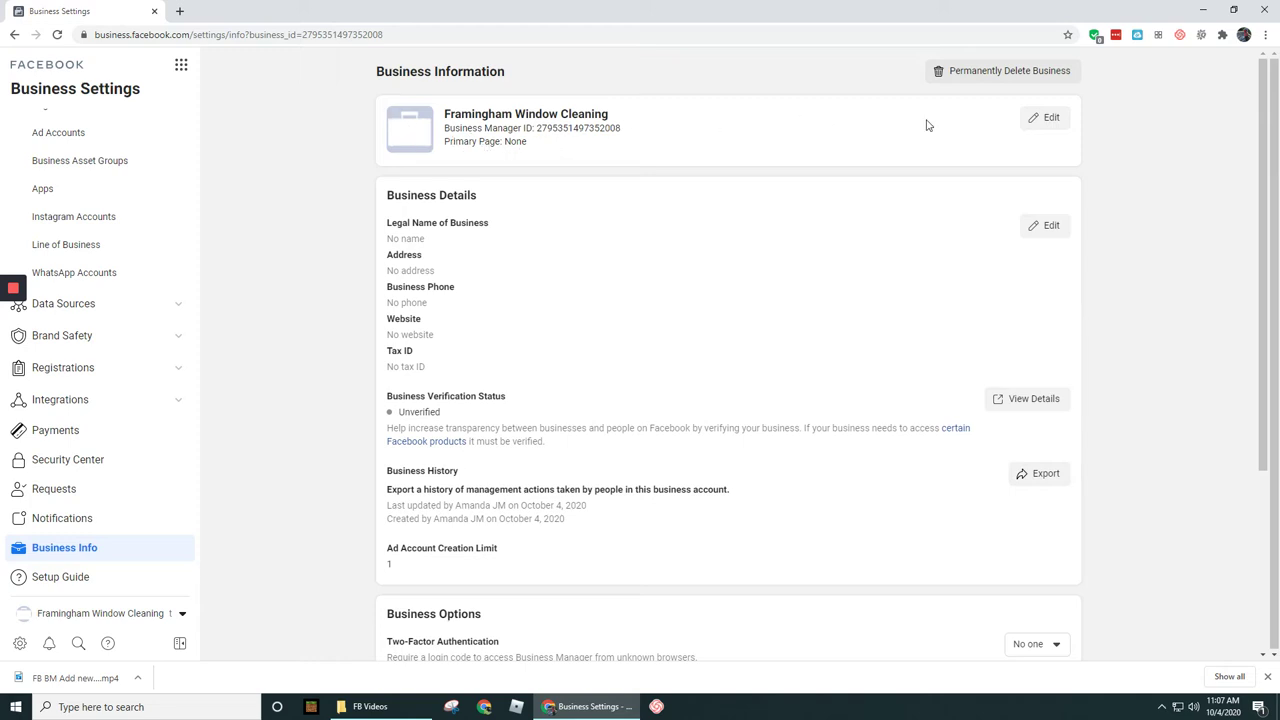
left_click(1048, 120)
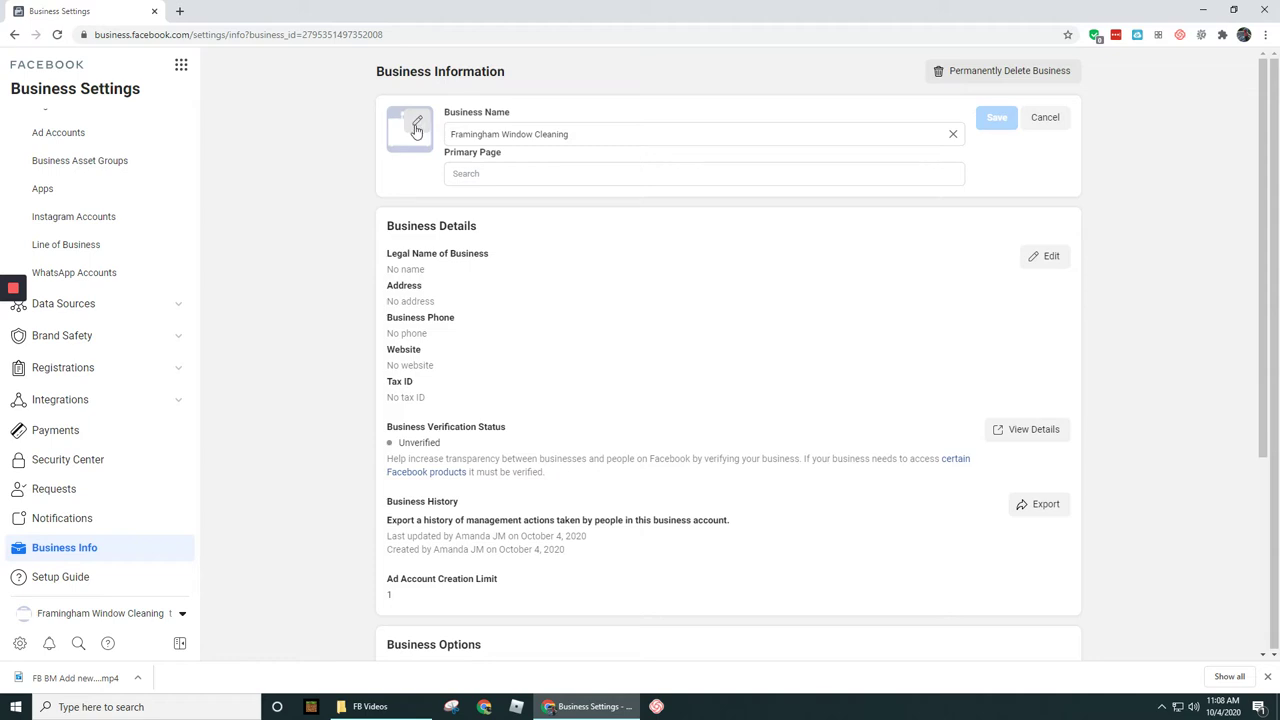
left_click(492, 173)
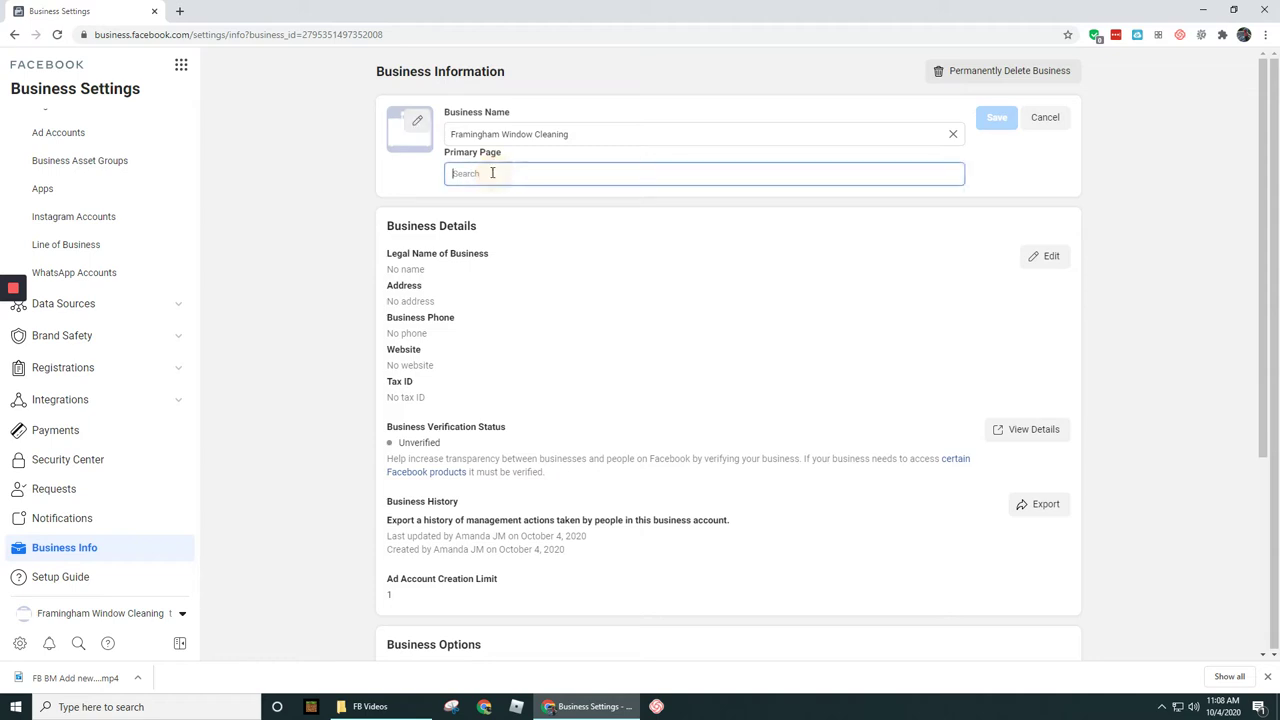
type("fam")
key("BackSpace")
key("BackSpace")
type("ra")
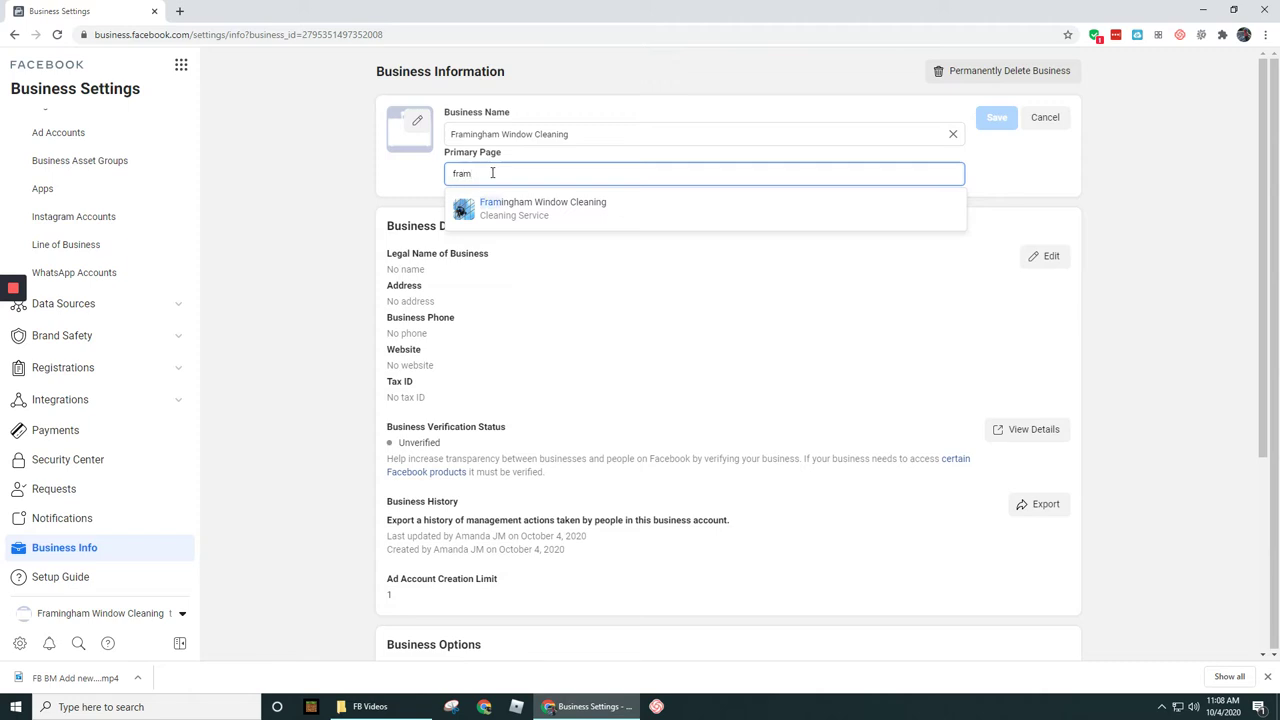
type("m")
left_click(467, 208)
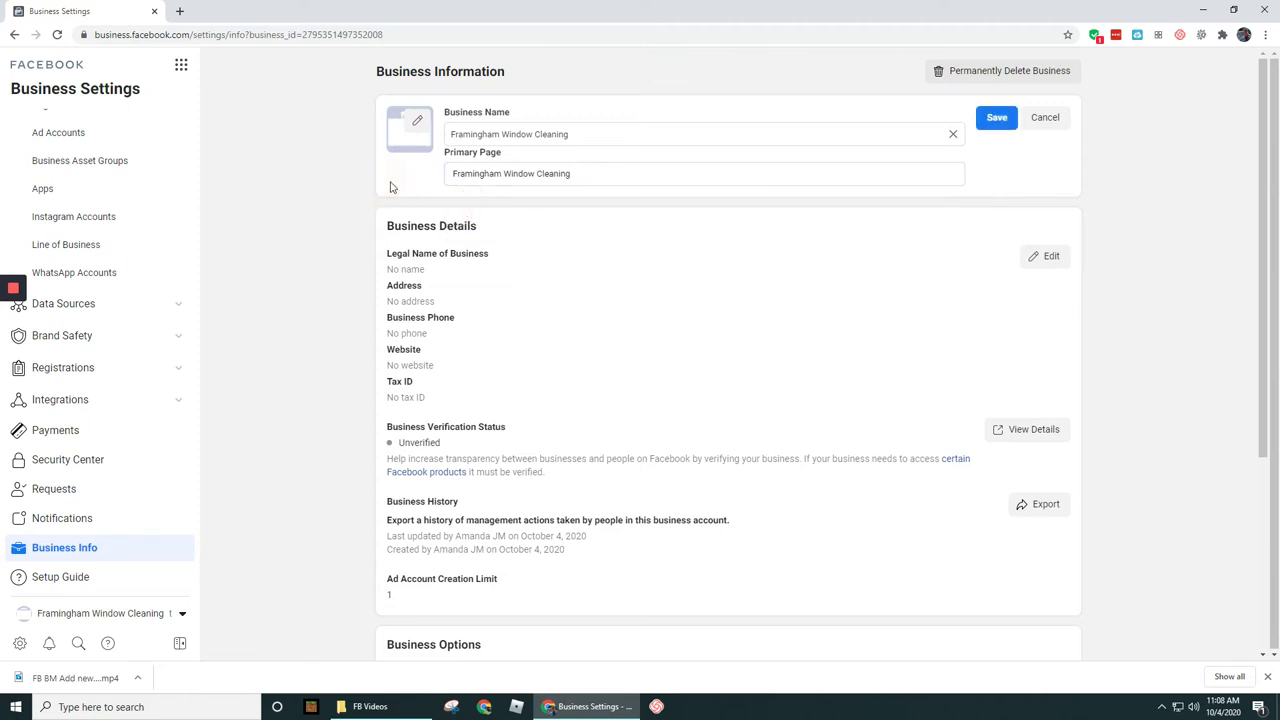
- Dismiss the picture upload dialog and search Google Images for "window cleaning" in a new tab
left_click(418, 123)
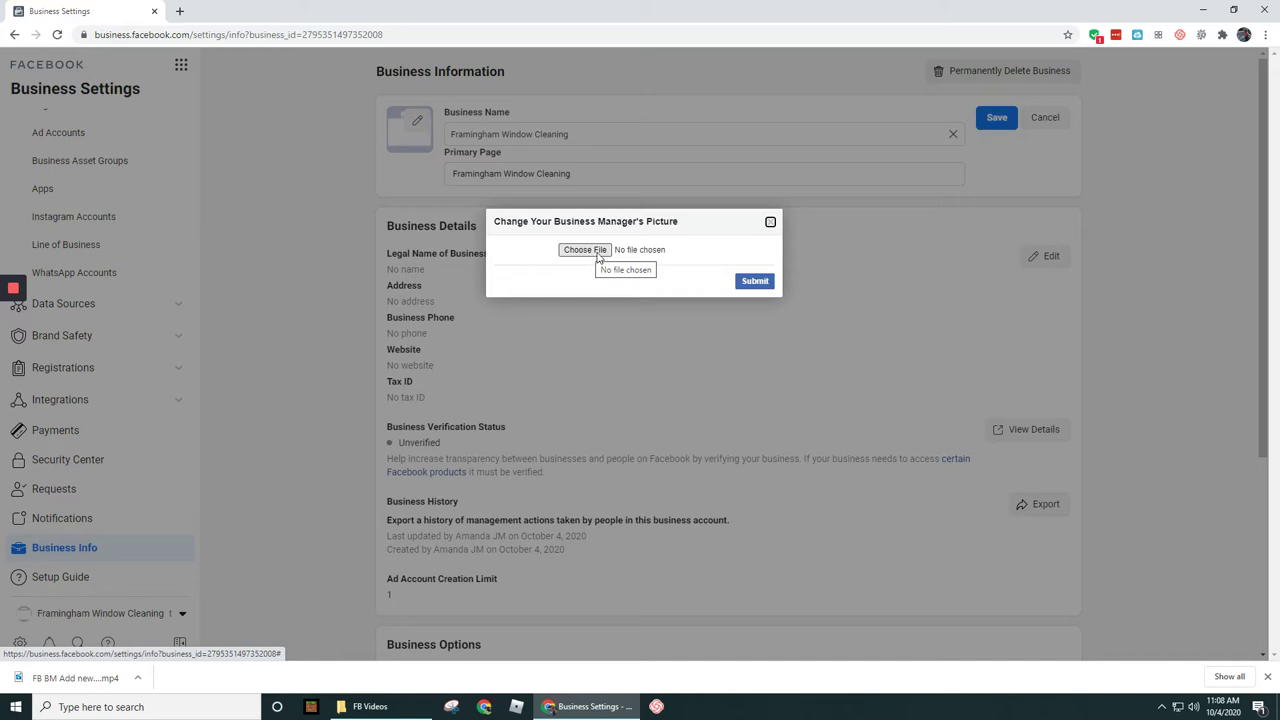
left_click(770, 221)
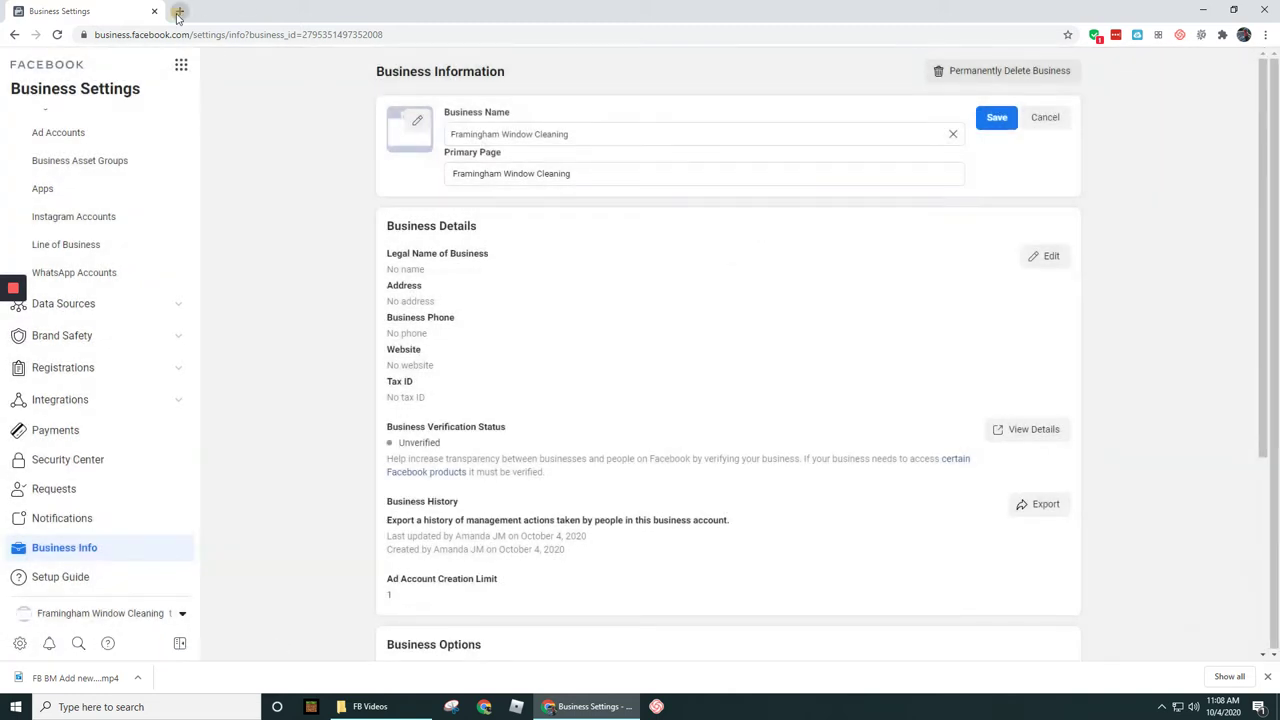
left_click(180, 11)
type("f")
key("BackSpace")
type("window cleaning")
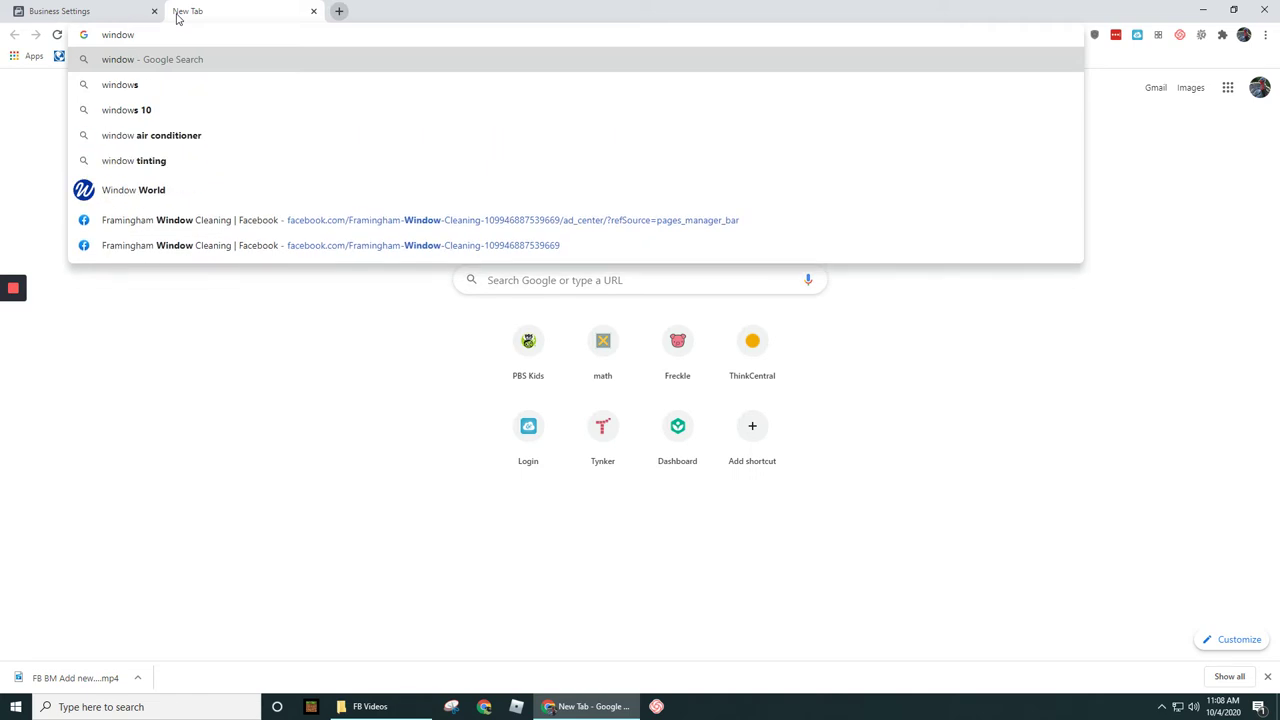
key("Return")
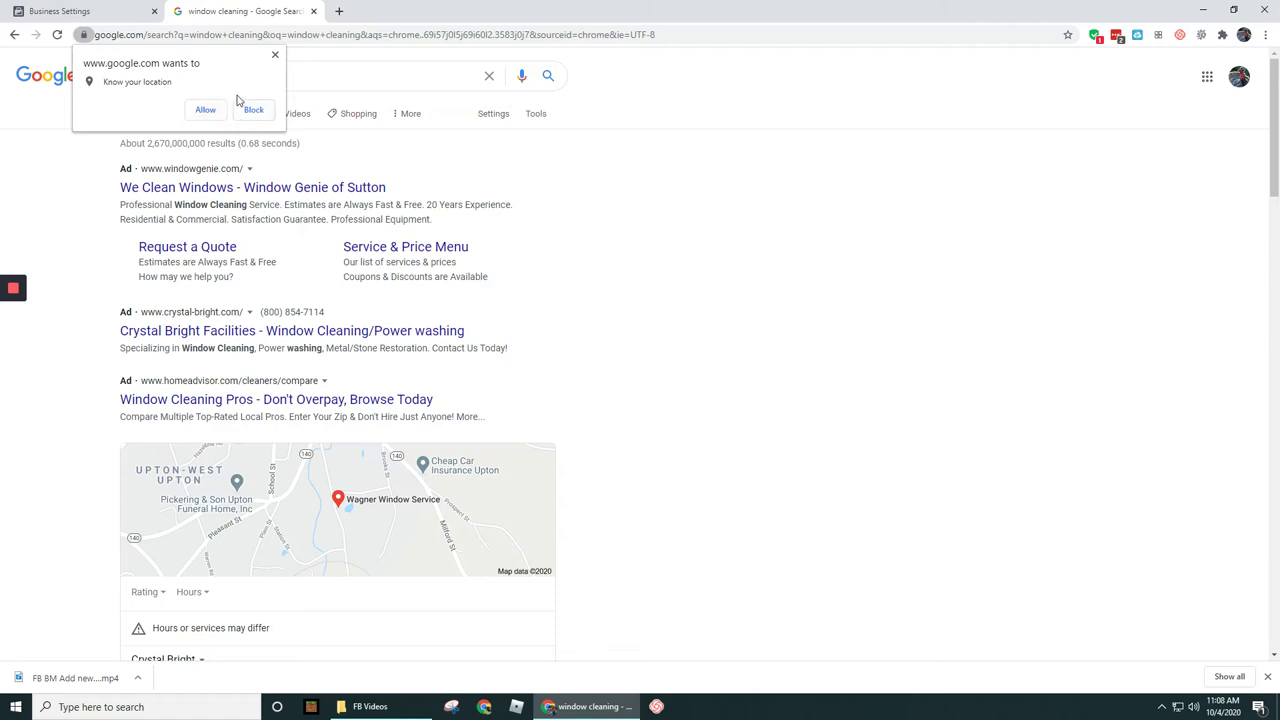
left_click(275, 54)
left_click(240, 116)
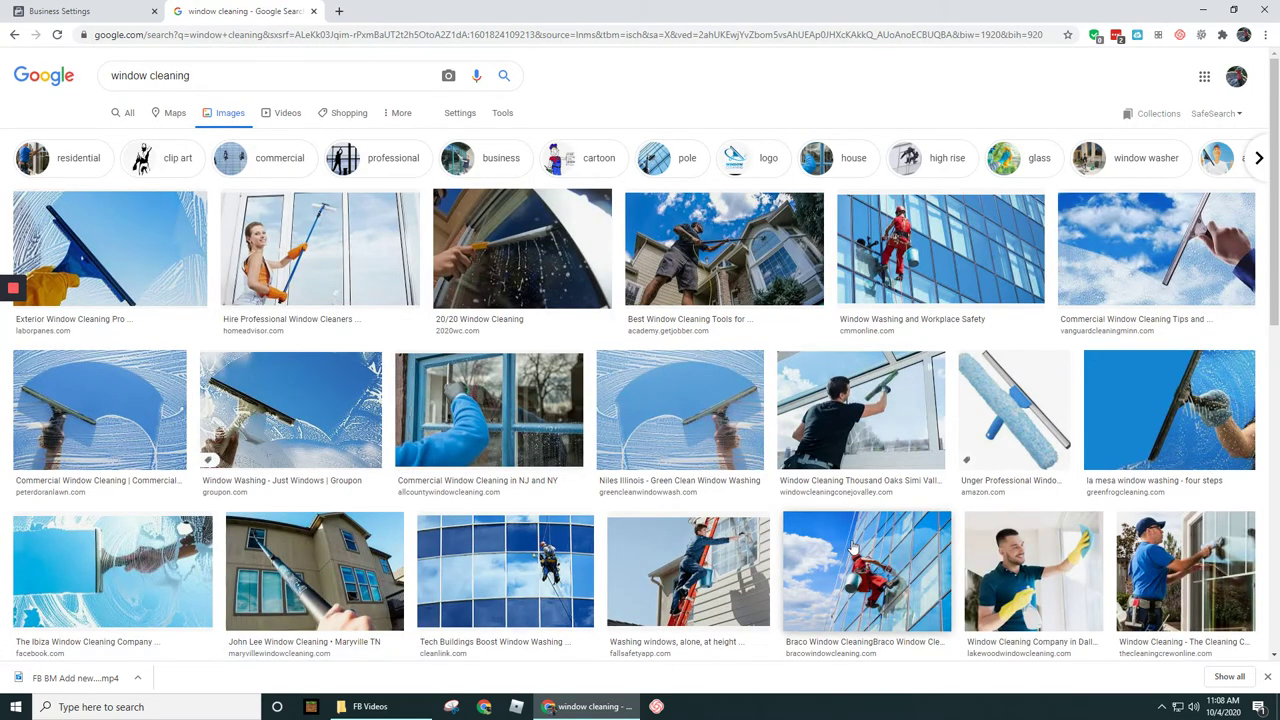
- Save the photo of the man in a black shirt washing a window as the JPEG "unnamed" in Random people pics, and close the image search
left_click(855, 422)
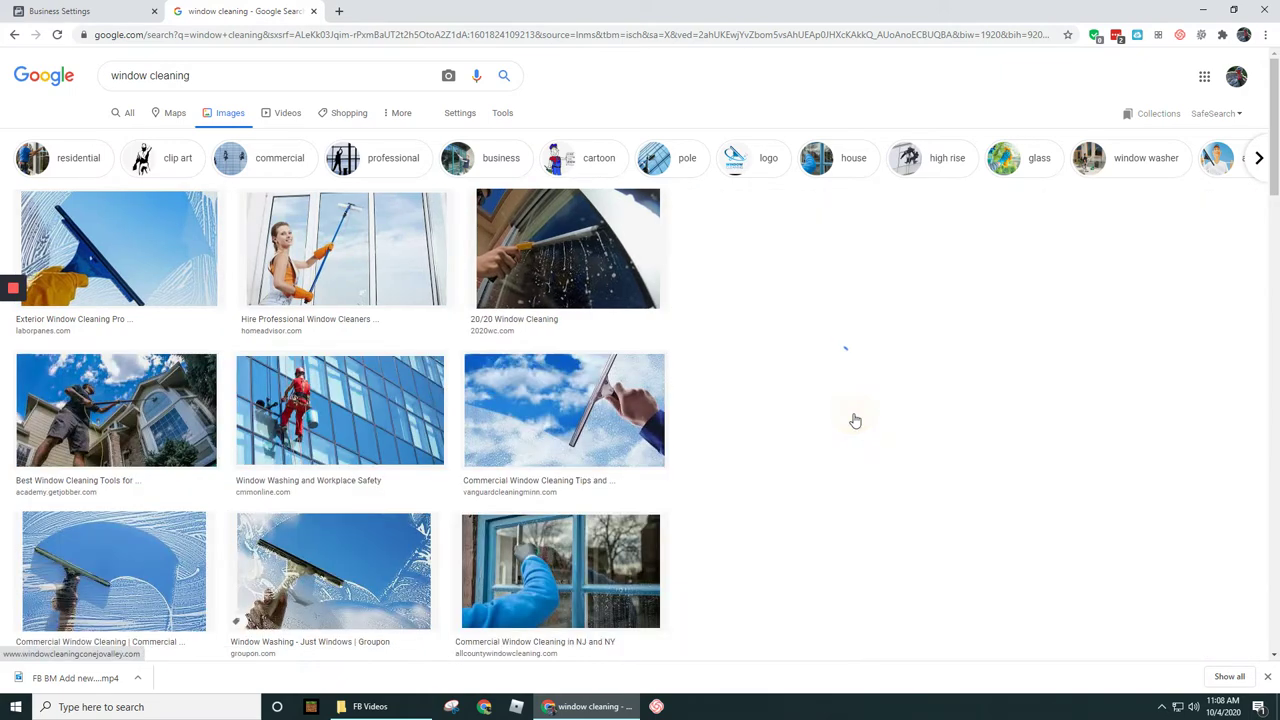
right_click(926, 270)
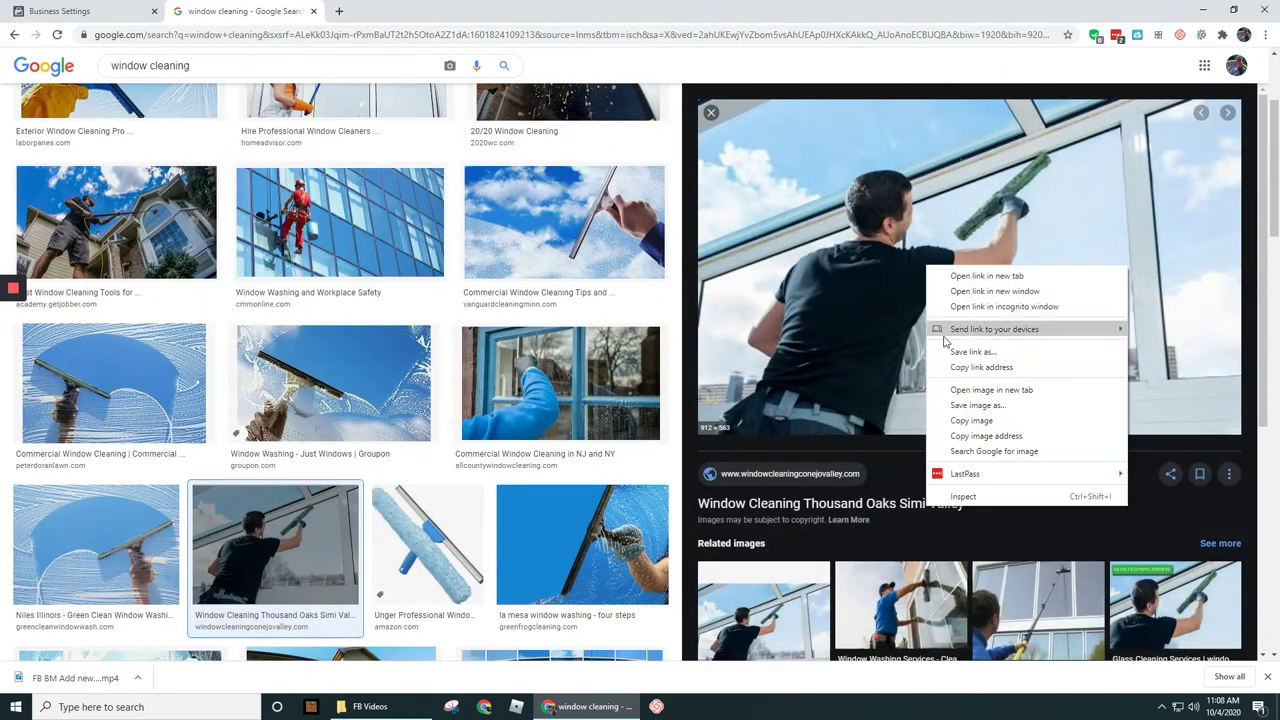
left_click(975, 406)
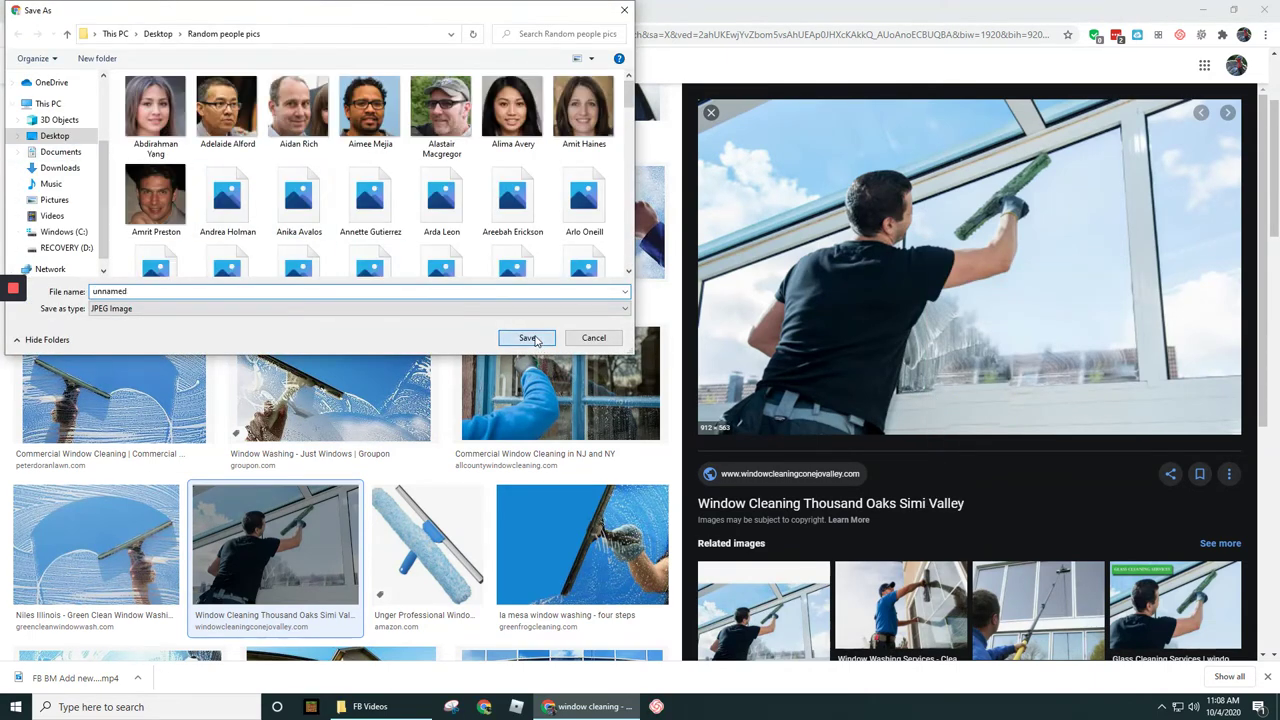
left_click(527, 337)
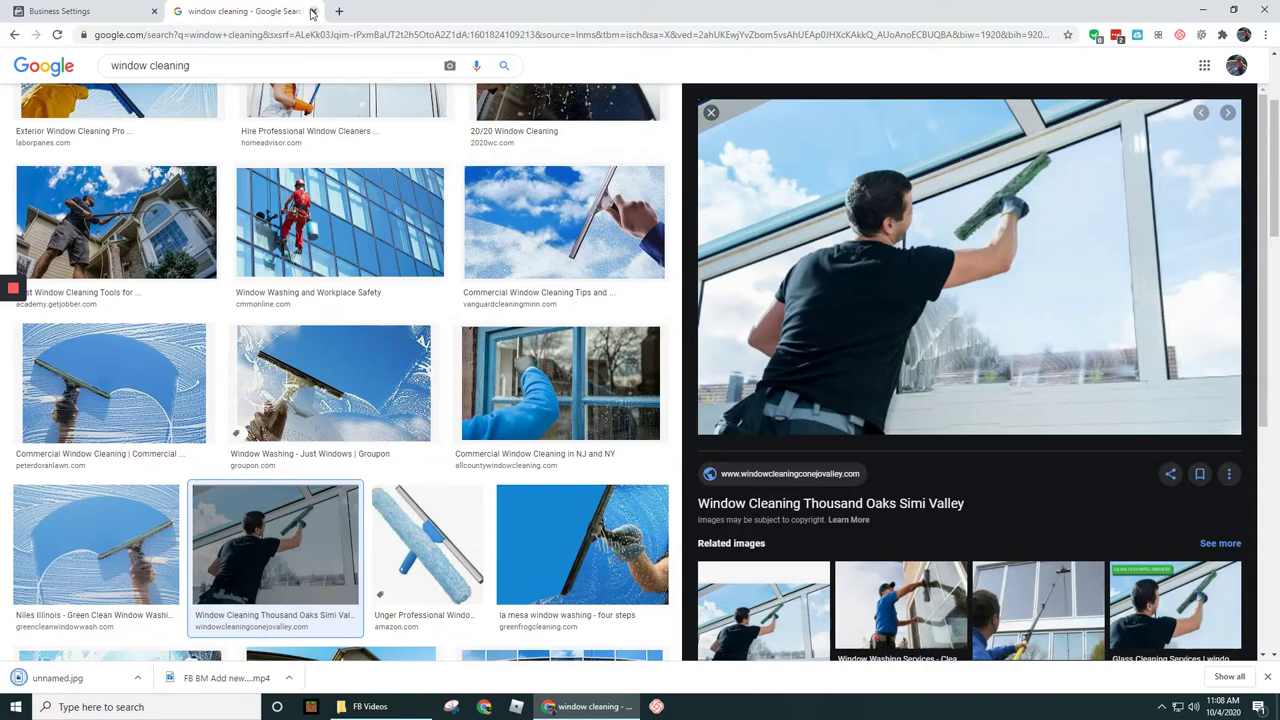
left_click(313, 11)
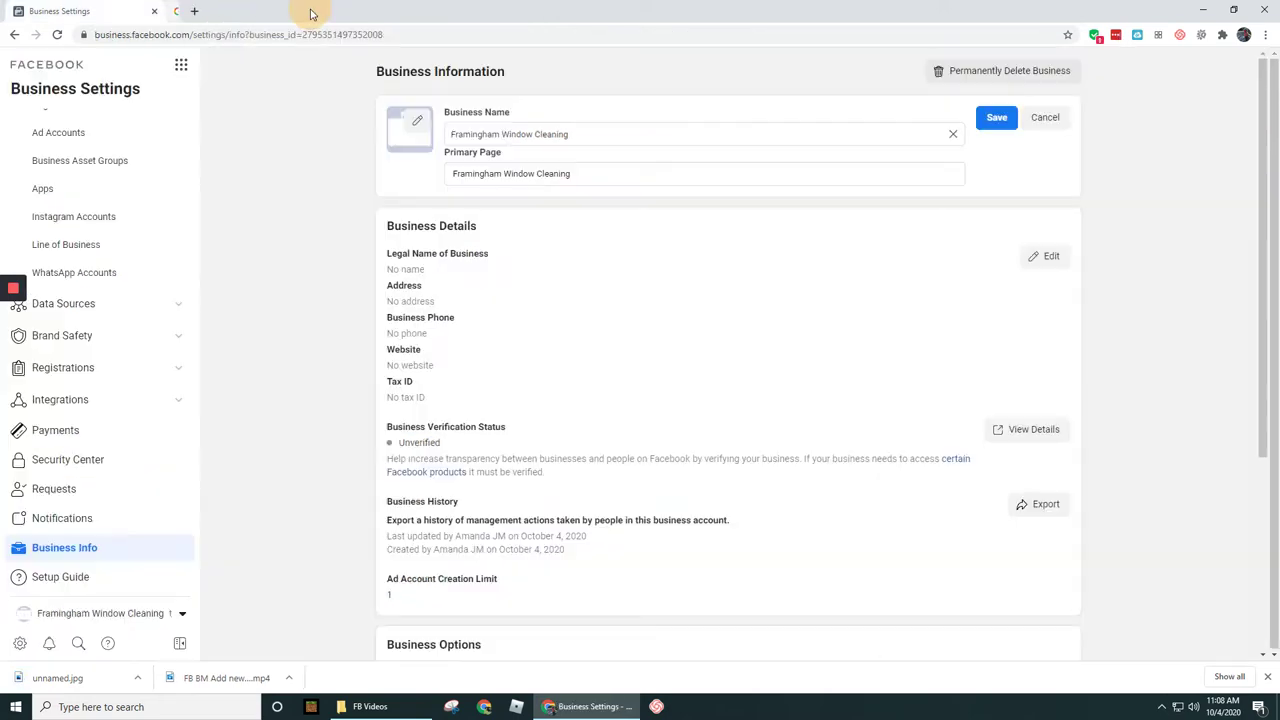
- Try to find the saved photo for the Business Manager's picture on the Desktop and in Random people pics, showing all file types
left_click(418, 123)
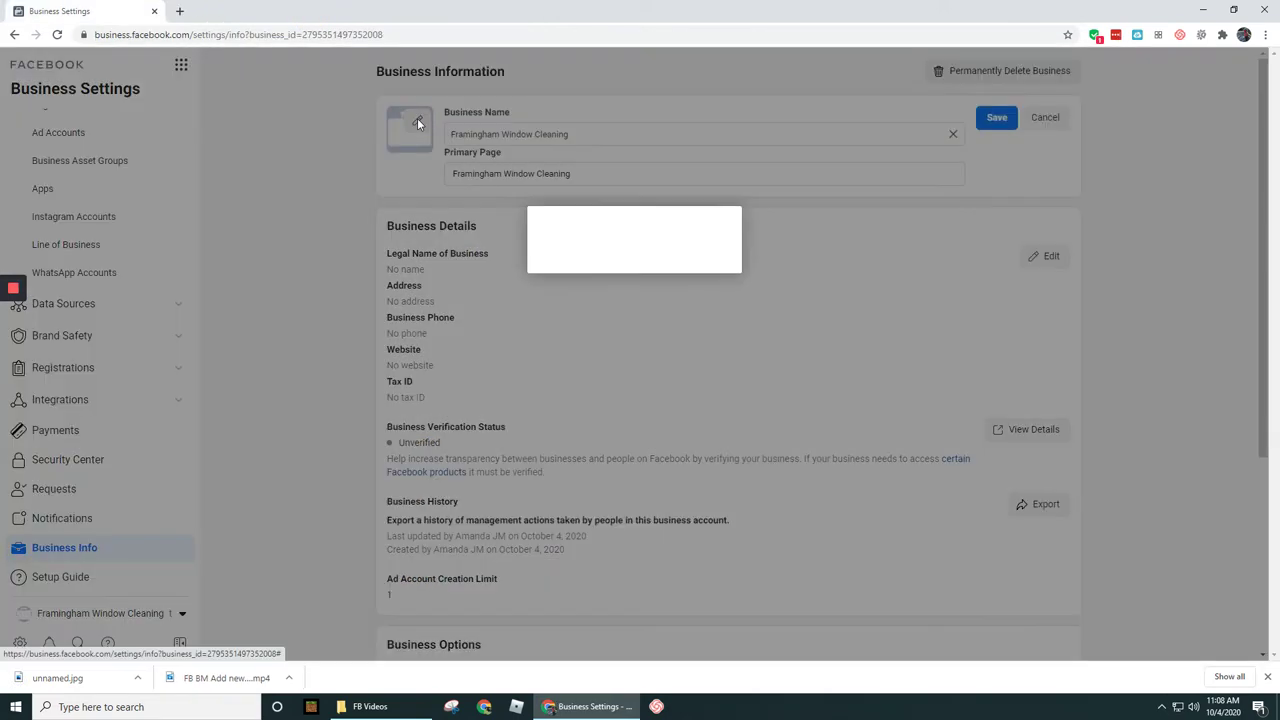
left_click(580, 251)
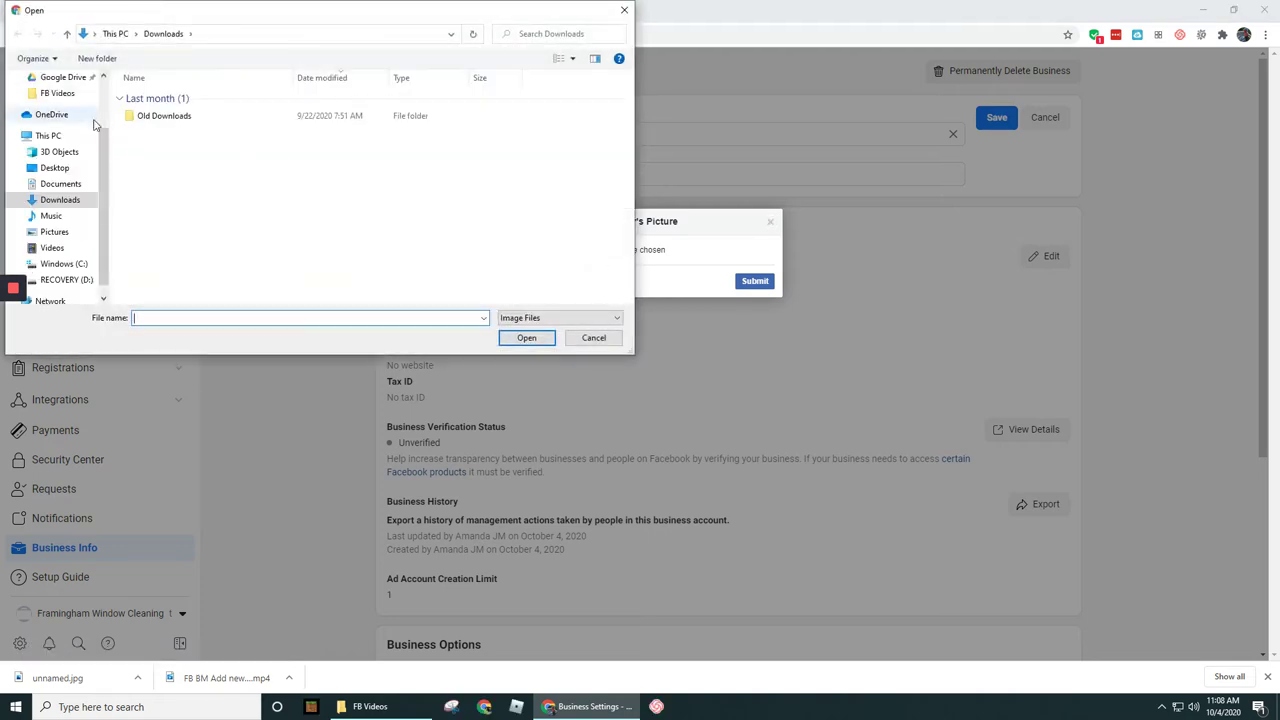
left_click_drag(103, 210, 106, 150)
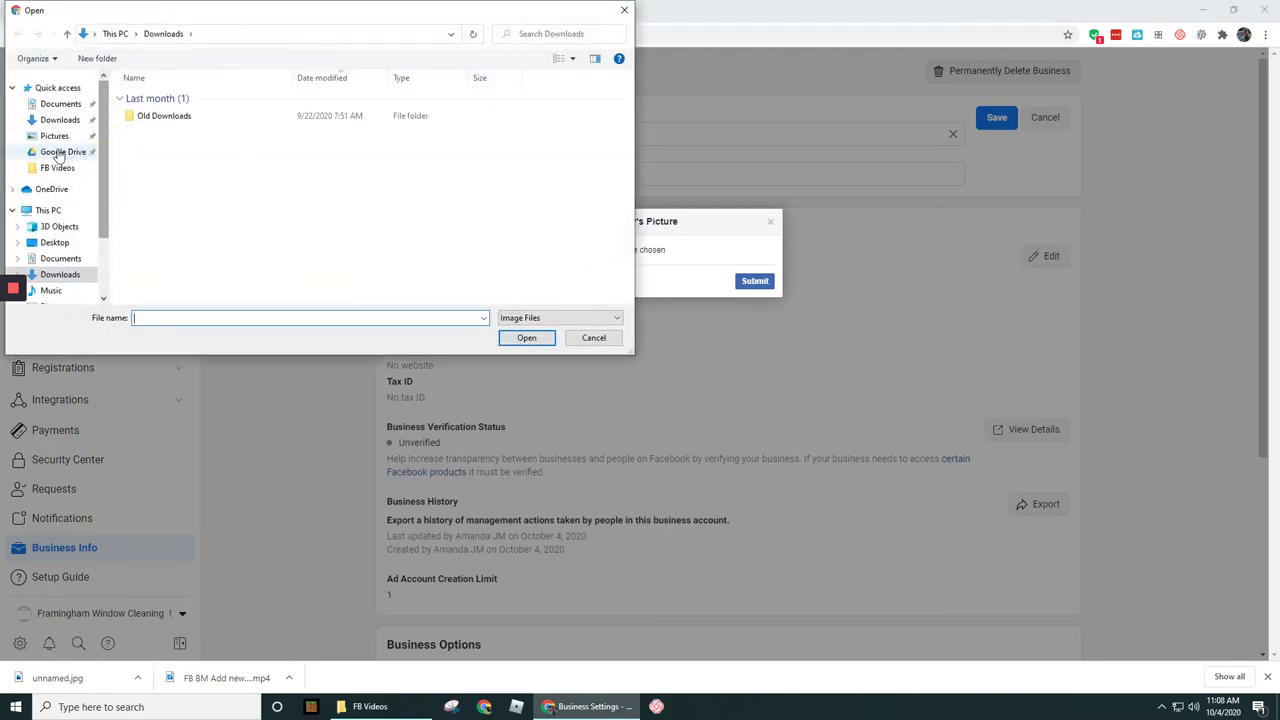
left_click(50, 242)
left_click(145, 155)
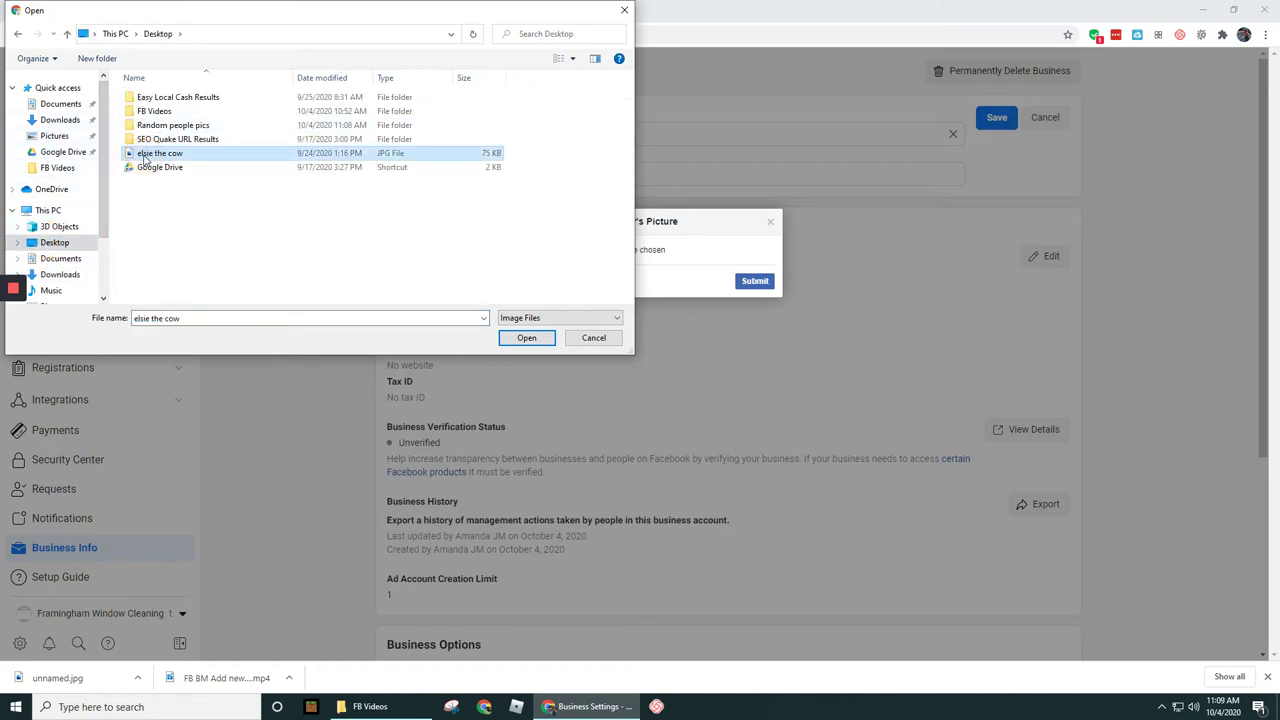
left_click(531, 317)
left_click(523, 338)
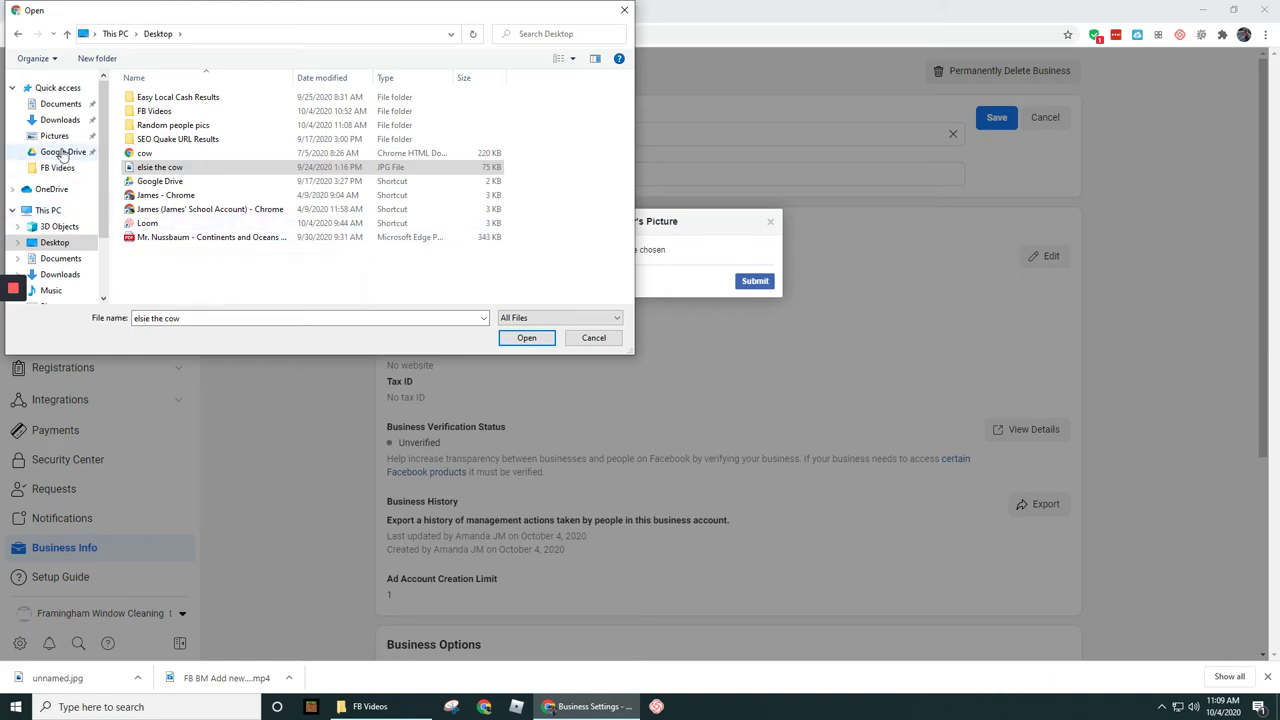
scroll(82, 205, "down", 2)
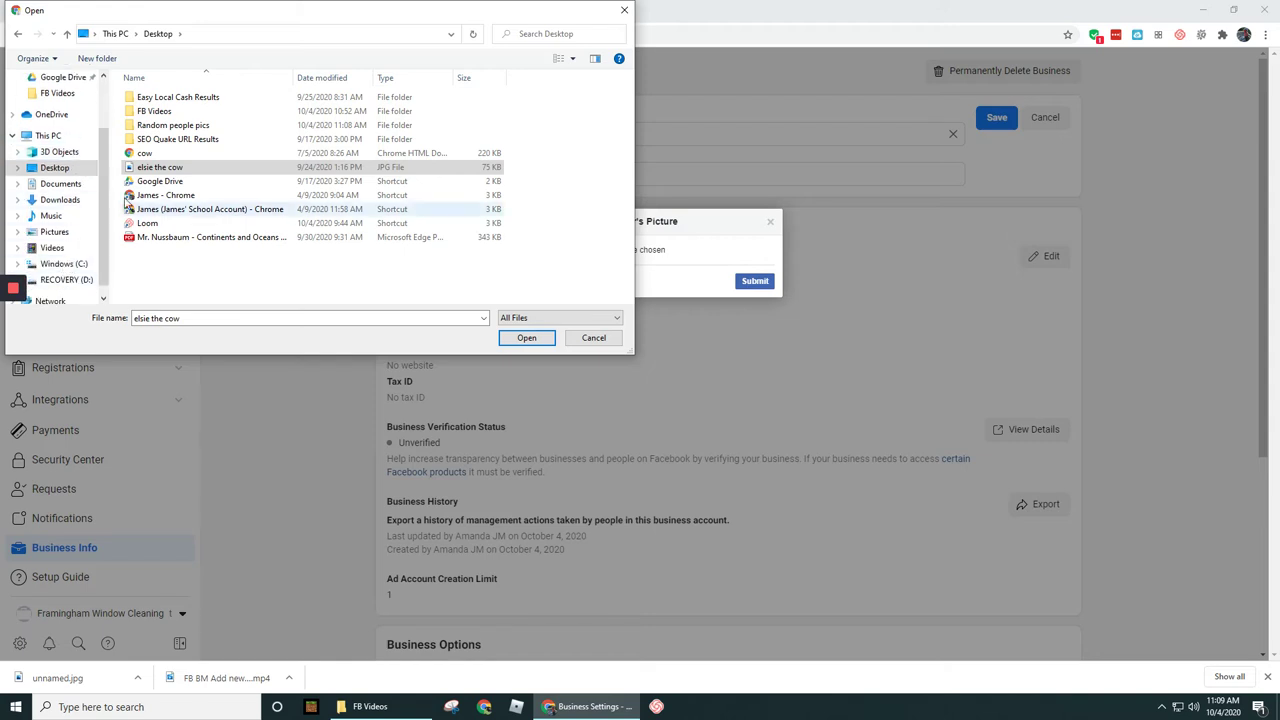
double_click(170, 127)
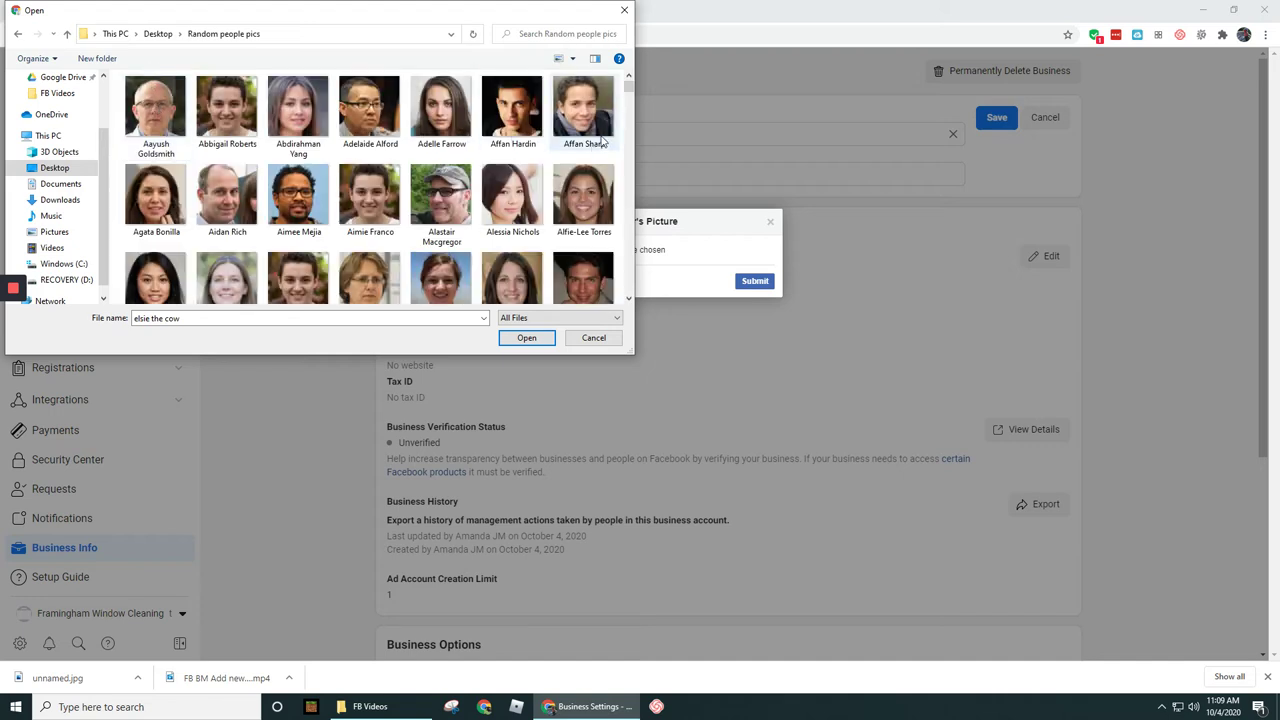
scroll(580, 130, "down", 3)
left_click(593, 337)
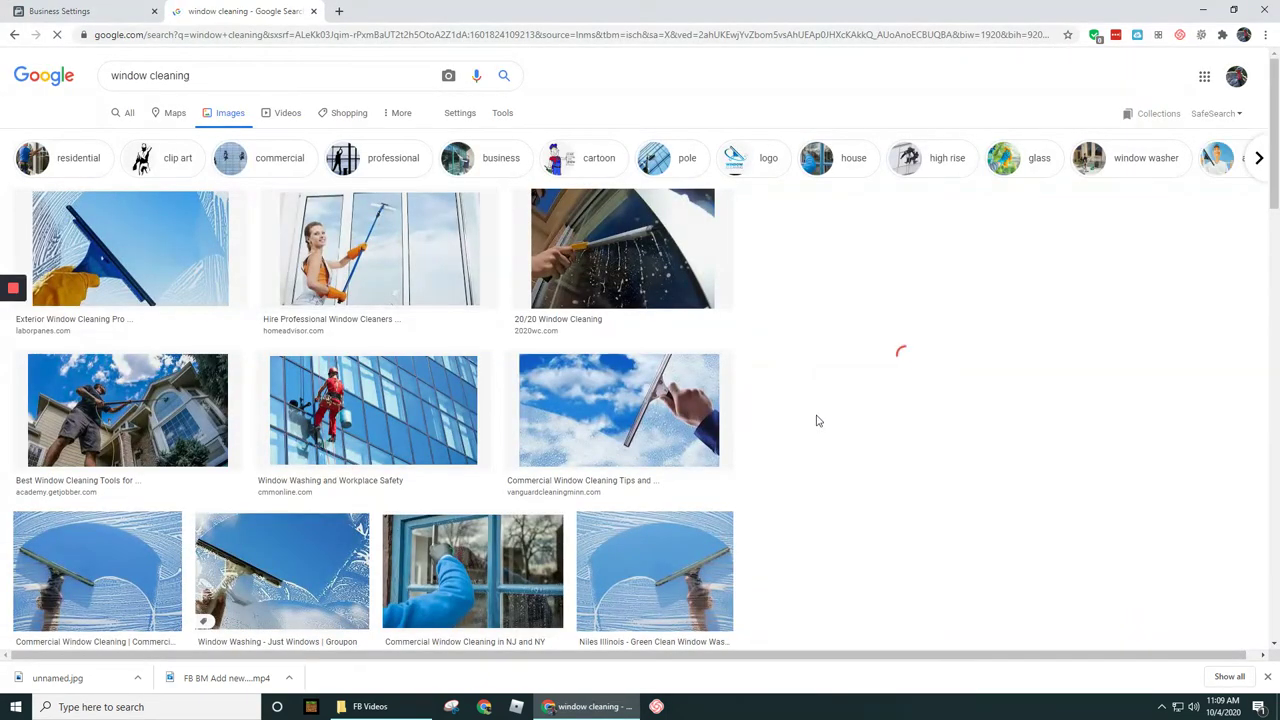
- Reopen the window cleaning image search, save the same window washer photo to the Desktop as "unnamed (1)", and close the search
left_click(817, 422)
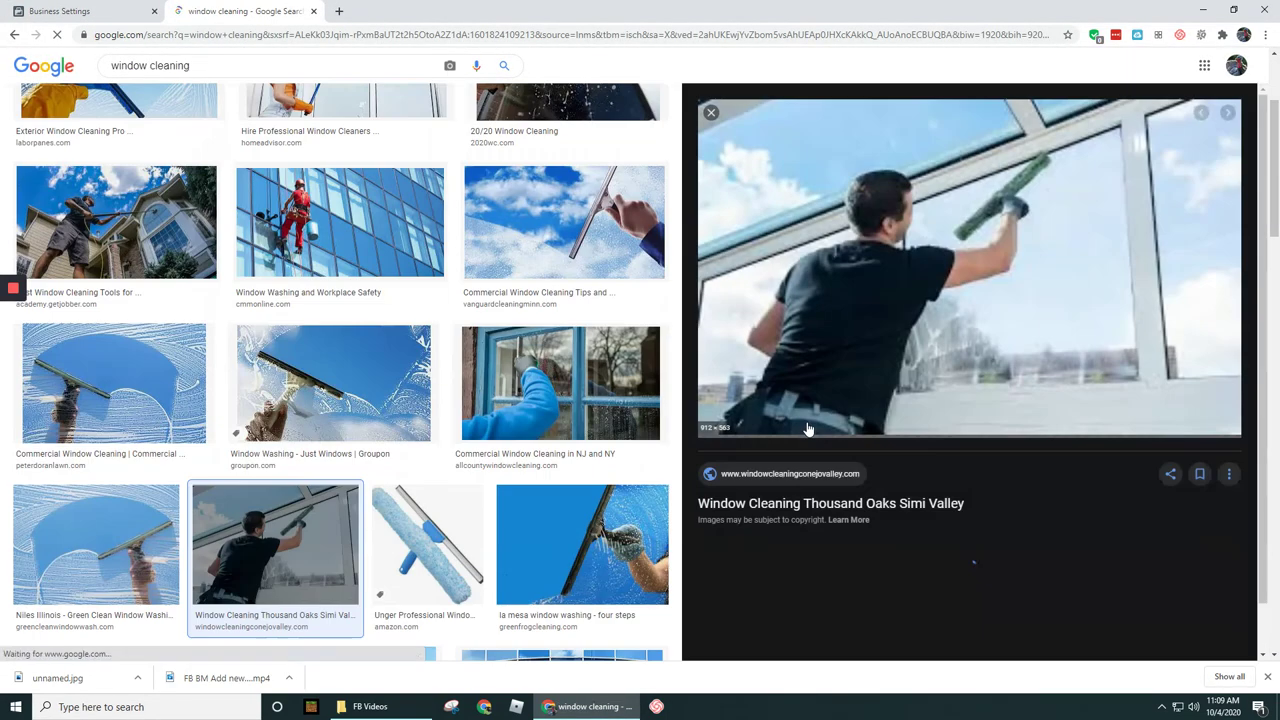
right_click(916, 272)
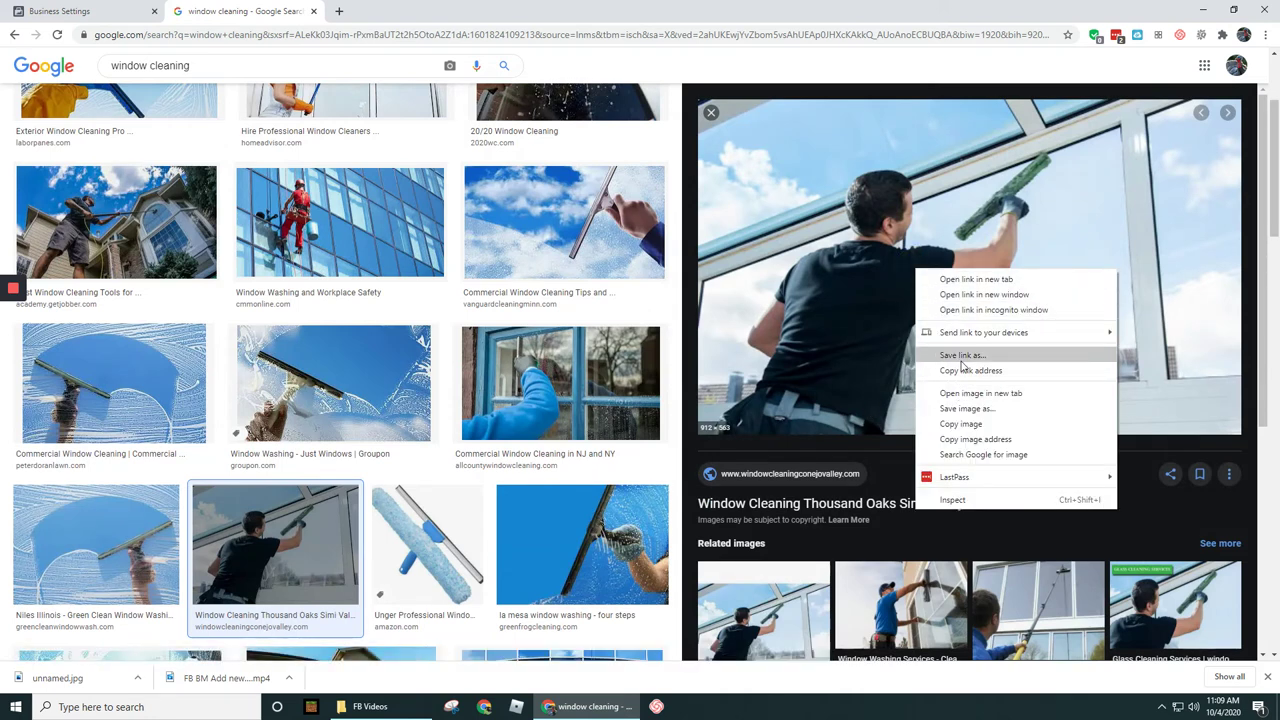
left_click(985, 410)
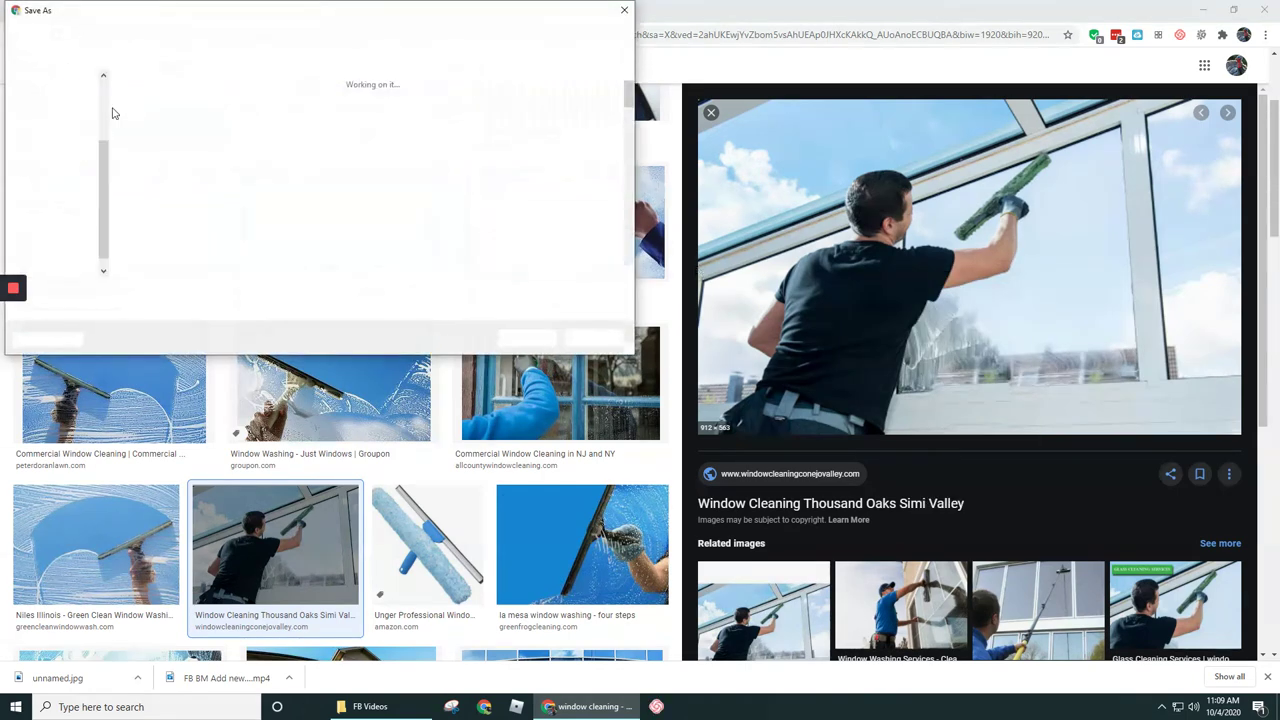
left_click(54, 135)
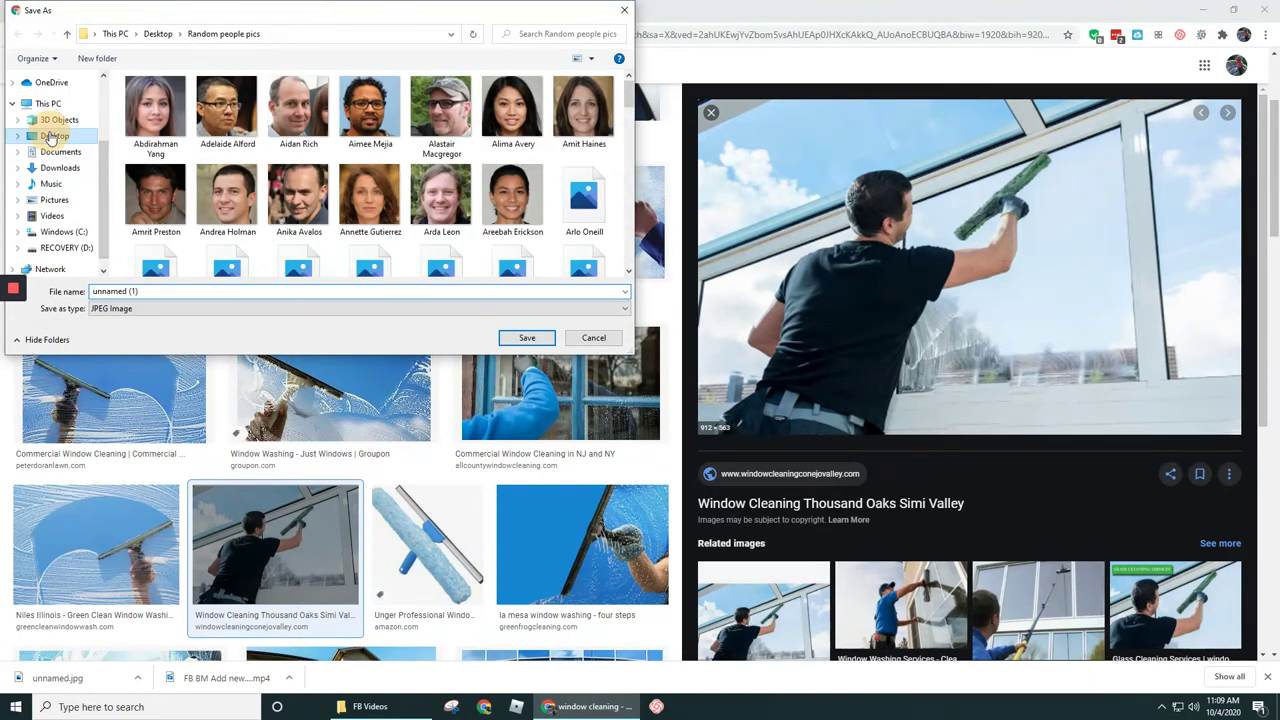
left_click(526, 337)
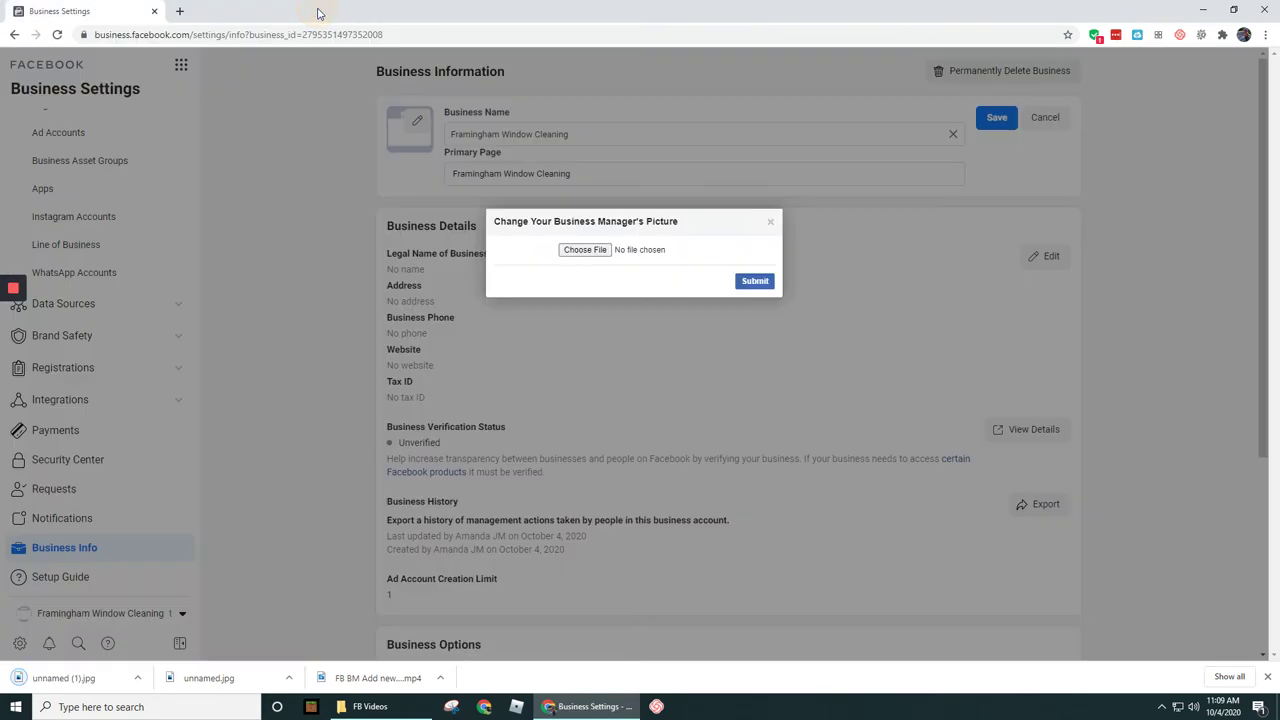
left_click(313, 11)
- Upload the "unnamed (1)" JPEG from the Desktop as the Business Manager's picture and submit it
left_click(585, 250)
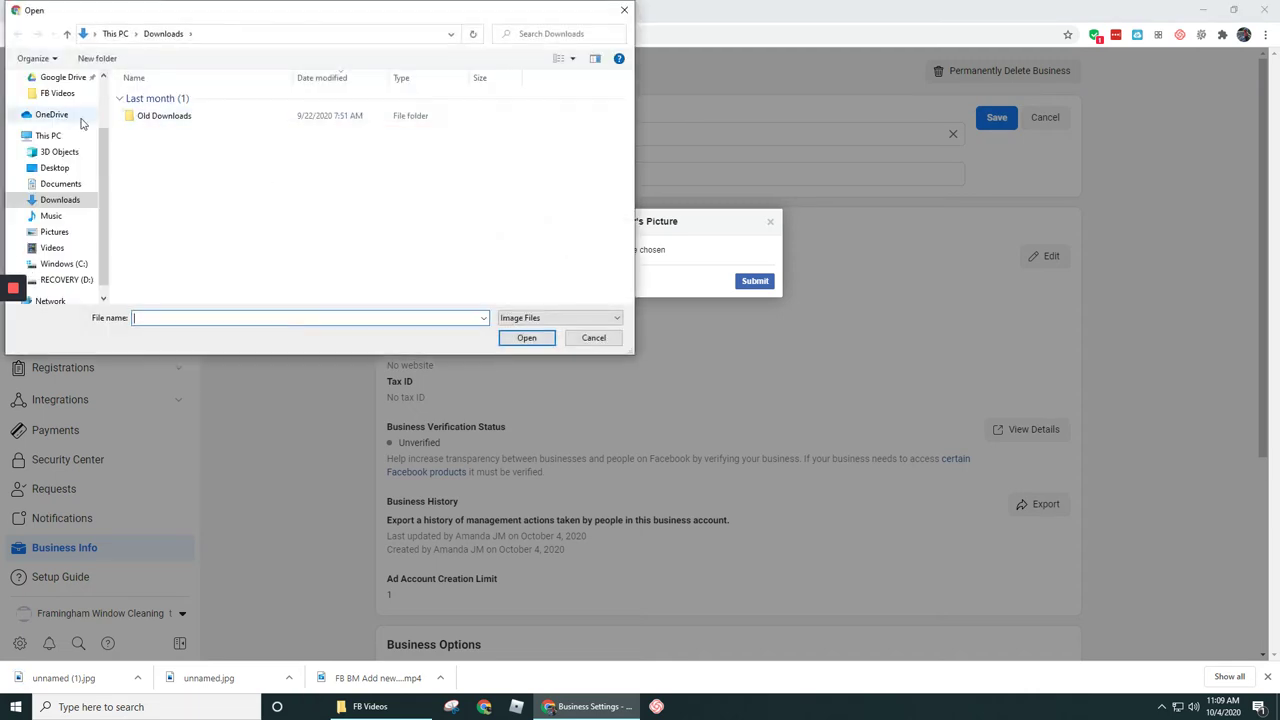
left_click_drag(105, 234, 105, 150)
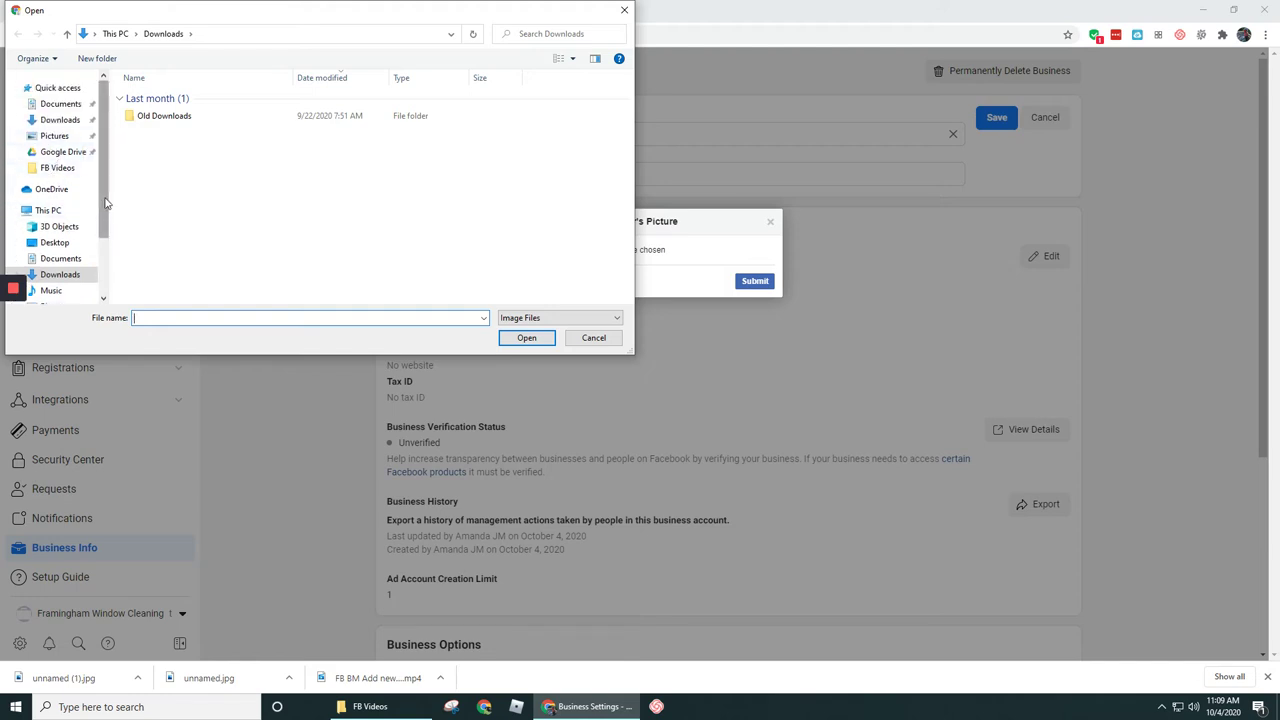
left_click_drag(105, 200, 102, 243)
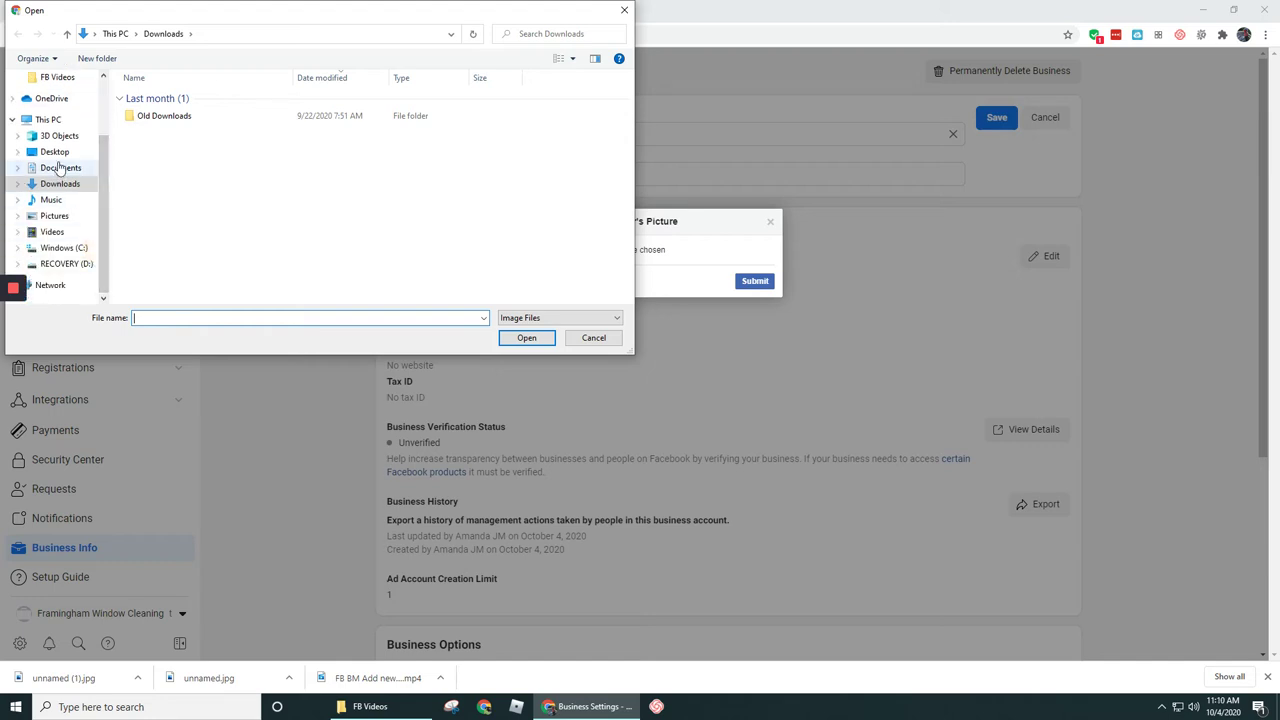
left_click(55, 152)
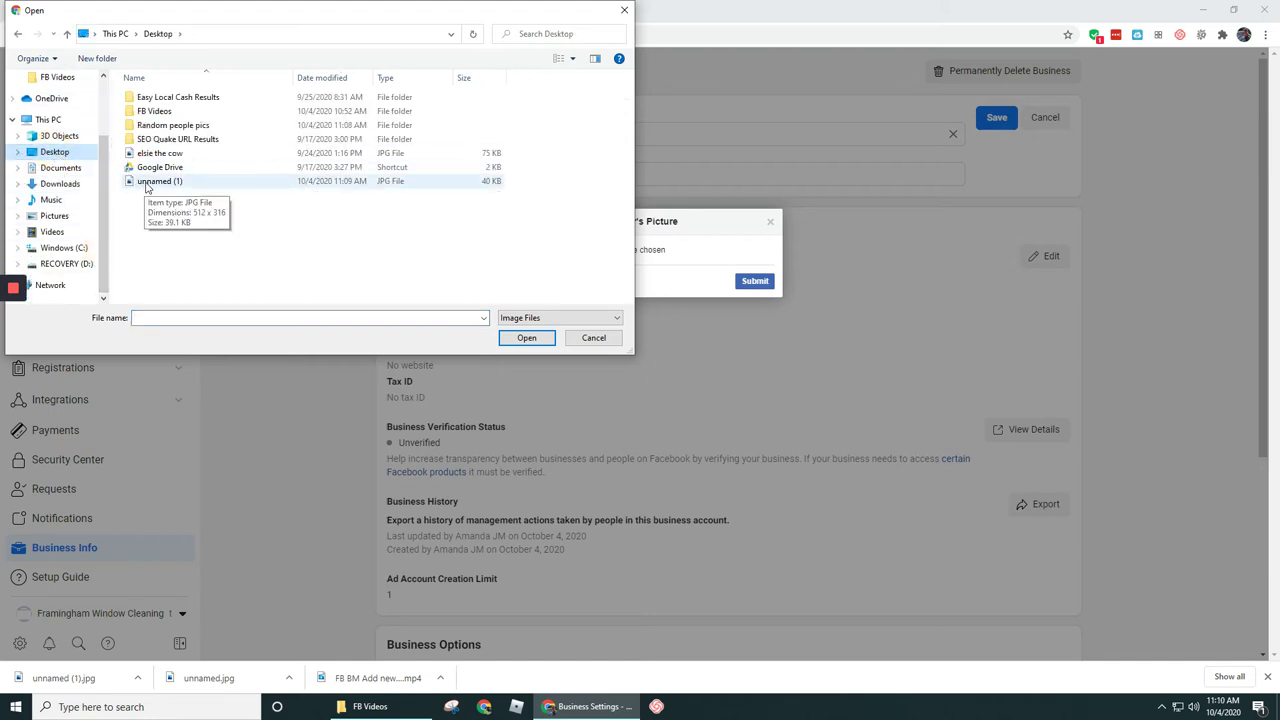
left_click(152, 184)
left_click(524, 338)
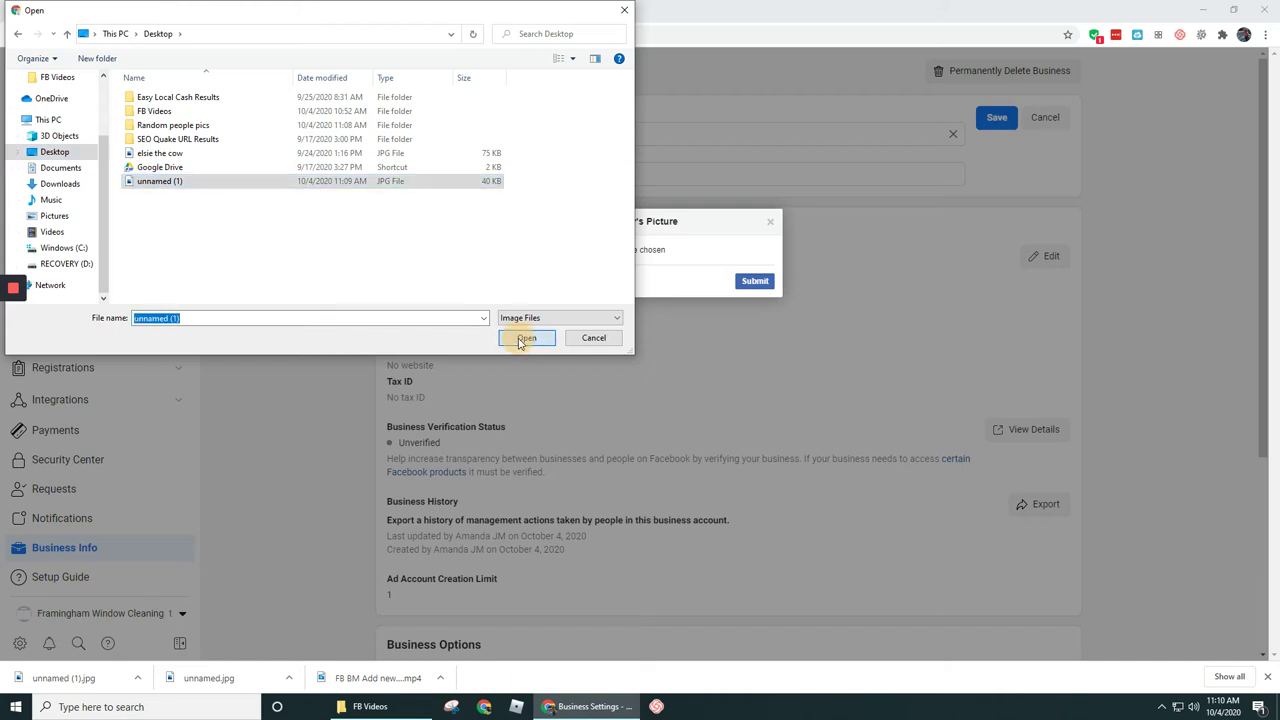
left_click(755, 283)
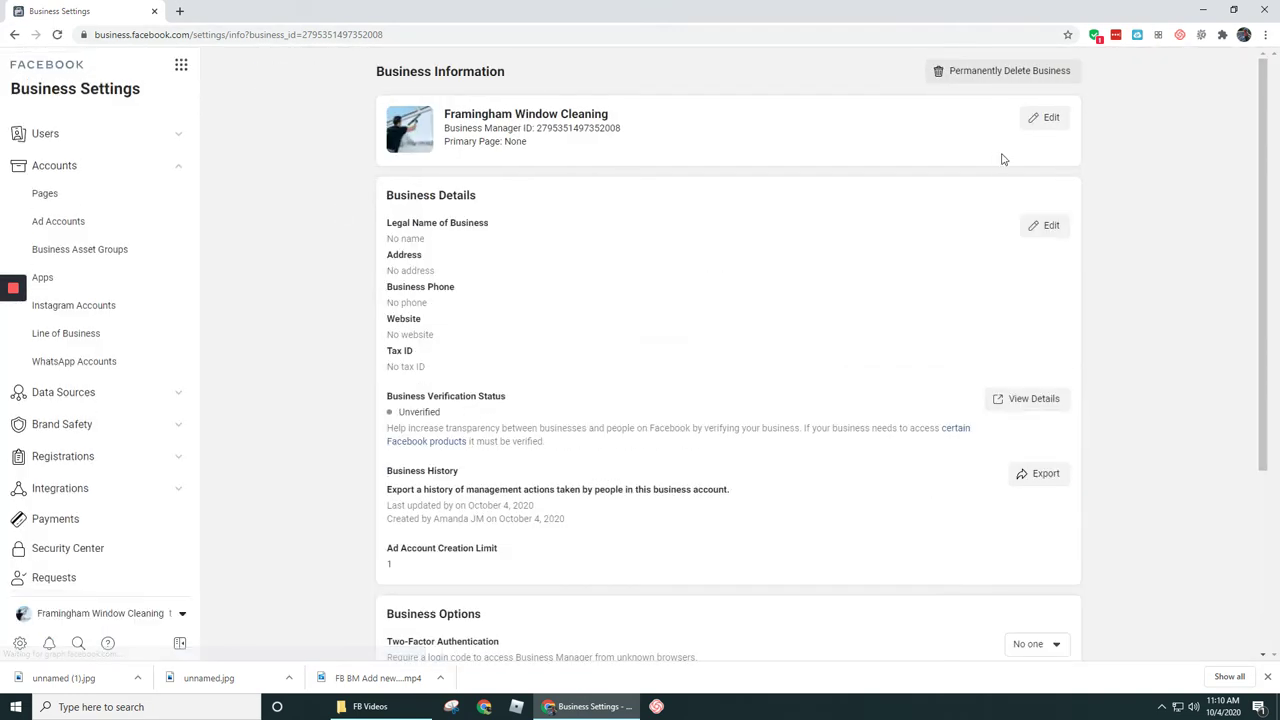
- Review the Business Information page, covering business details, verification status, history, ad account creation limit, two-factor authentication, notification options and My Info
left_click(1123, 198)
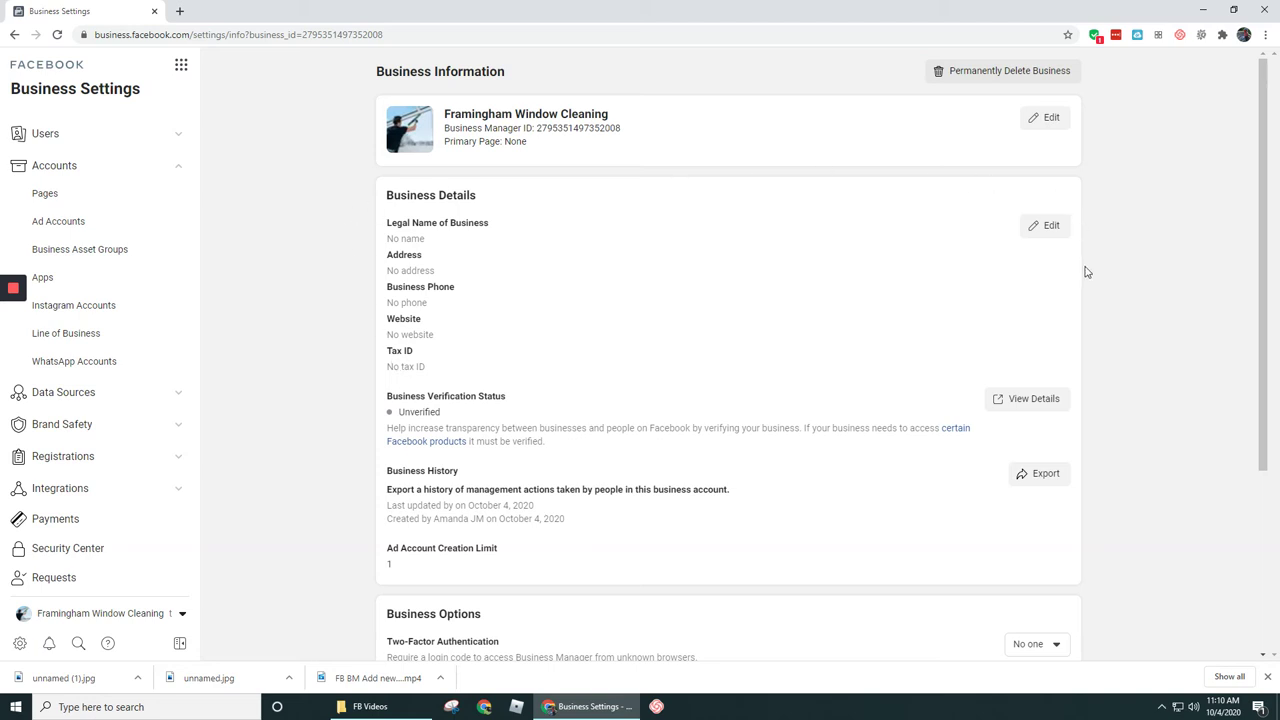
scroll(498, 467, "down", 2)
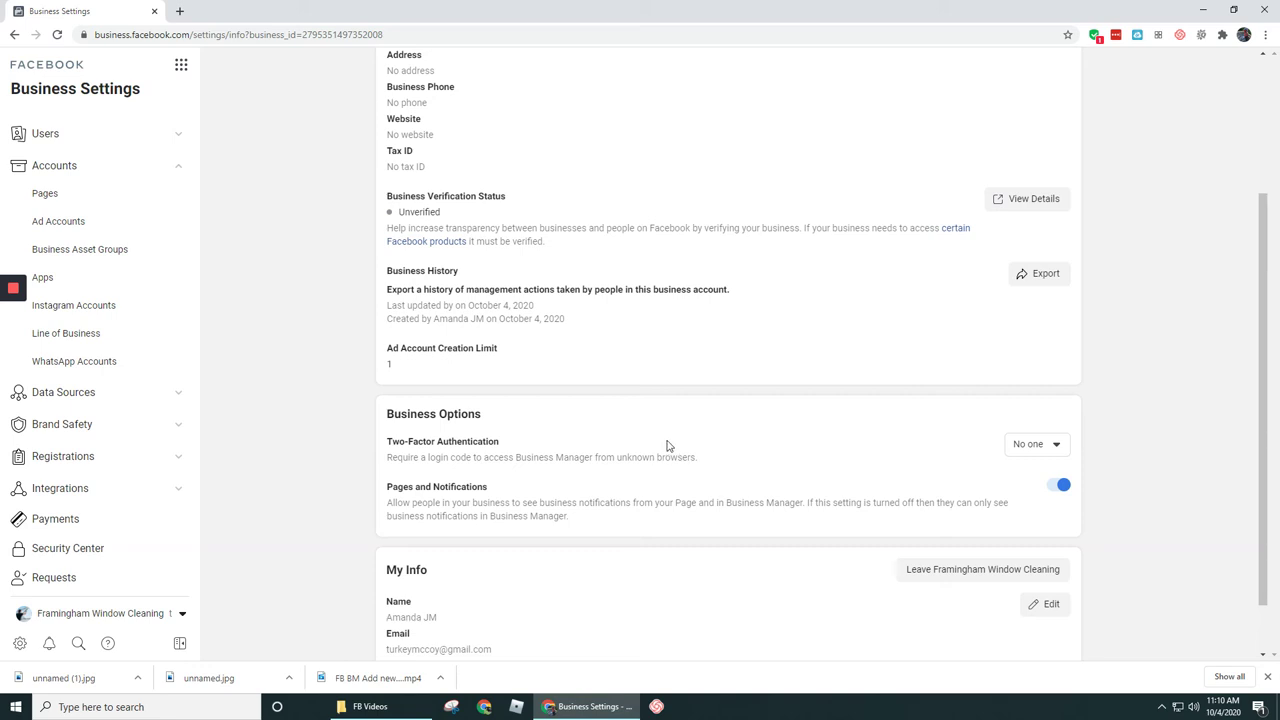
scroll(668, 445, "up", 2)
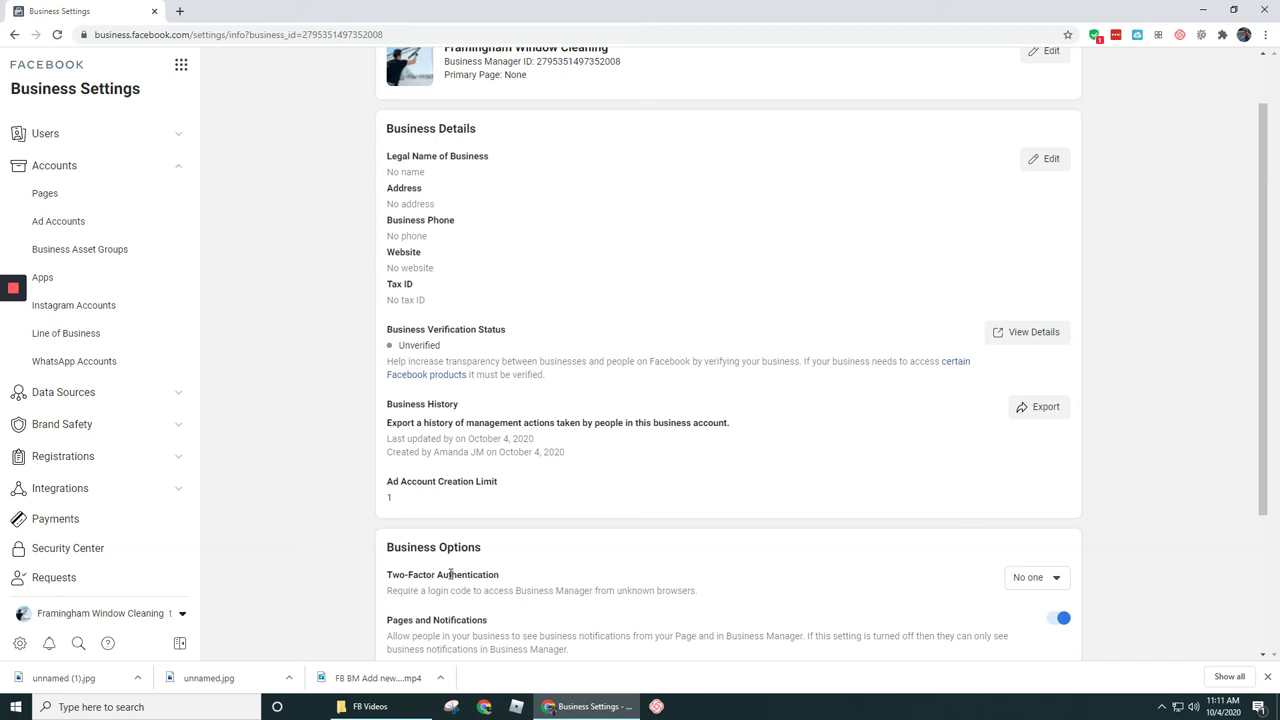
scroll(450, 575, "down", 2)
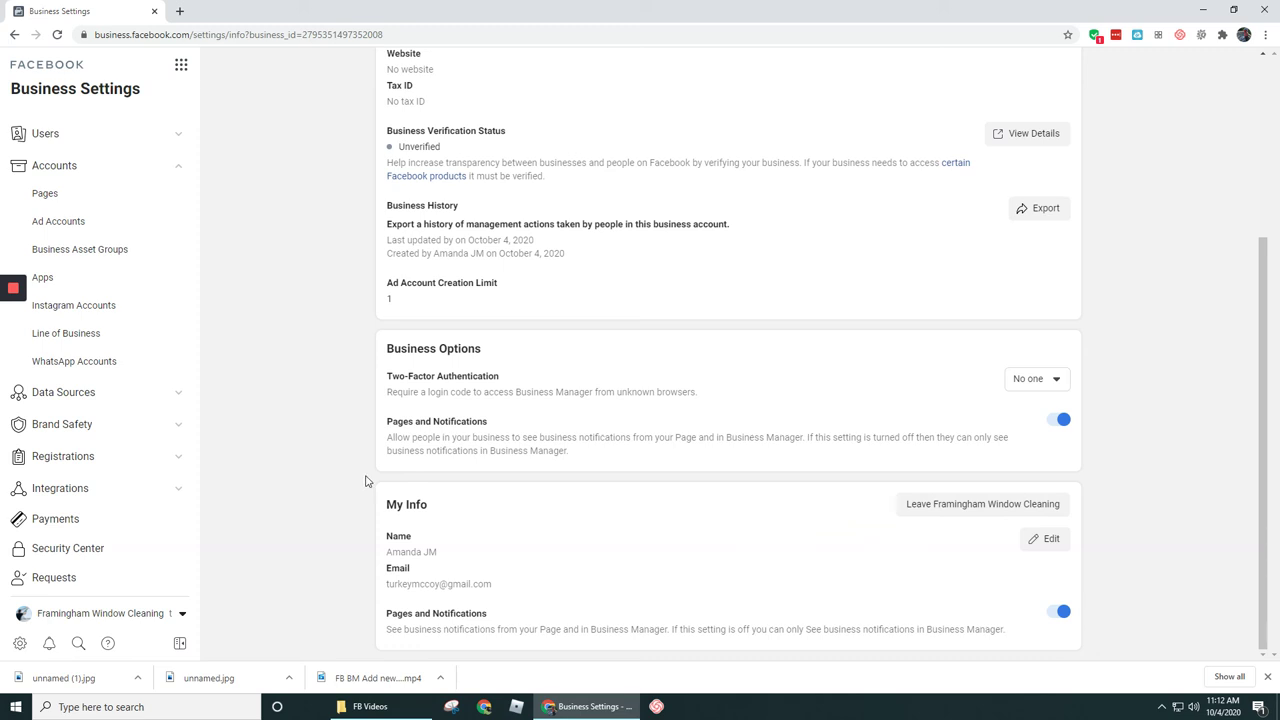
scroll(365, 481, "up", 2)
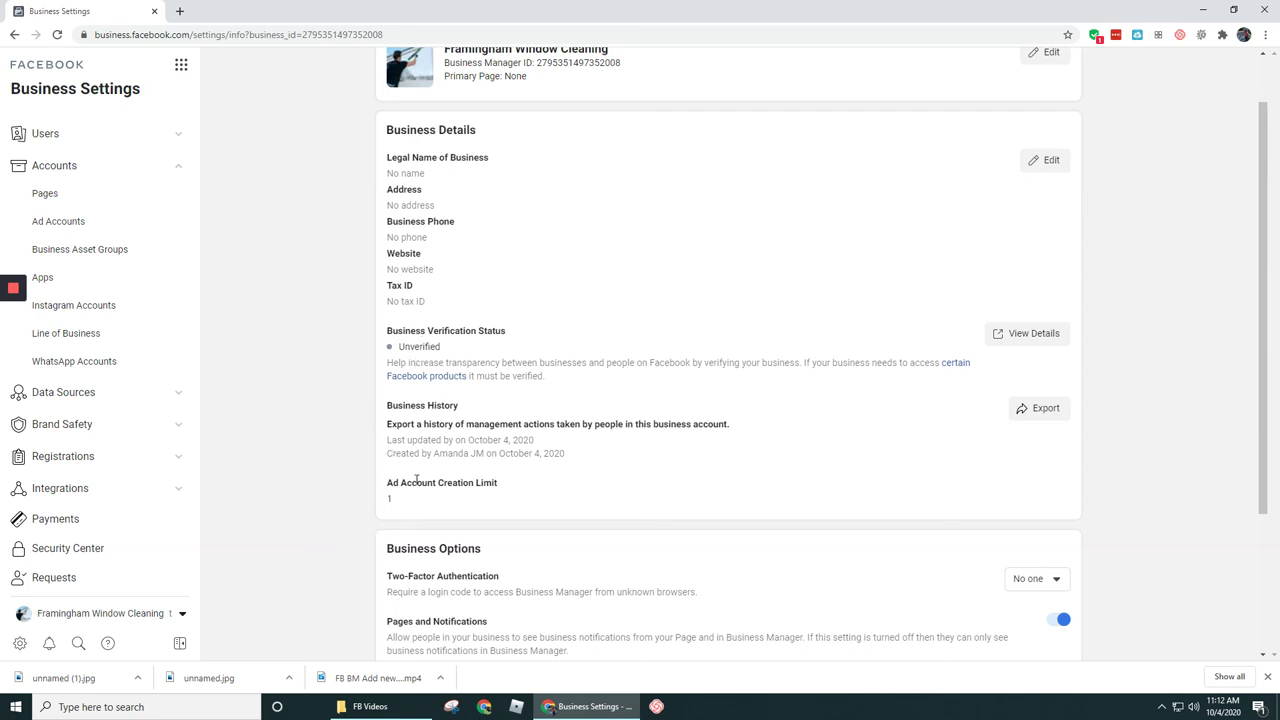
scroll(413, 518, "down", 2)
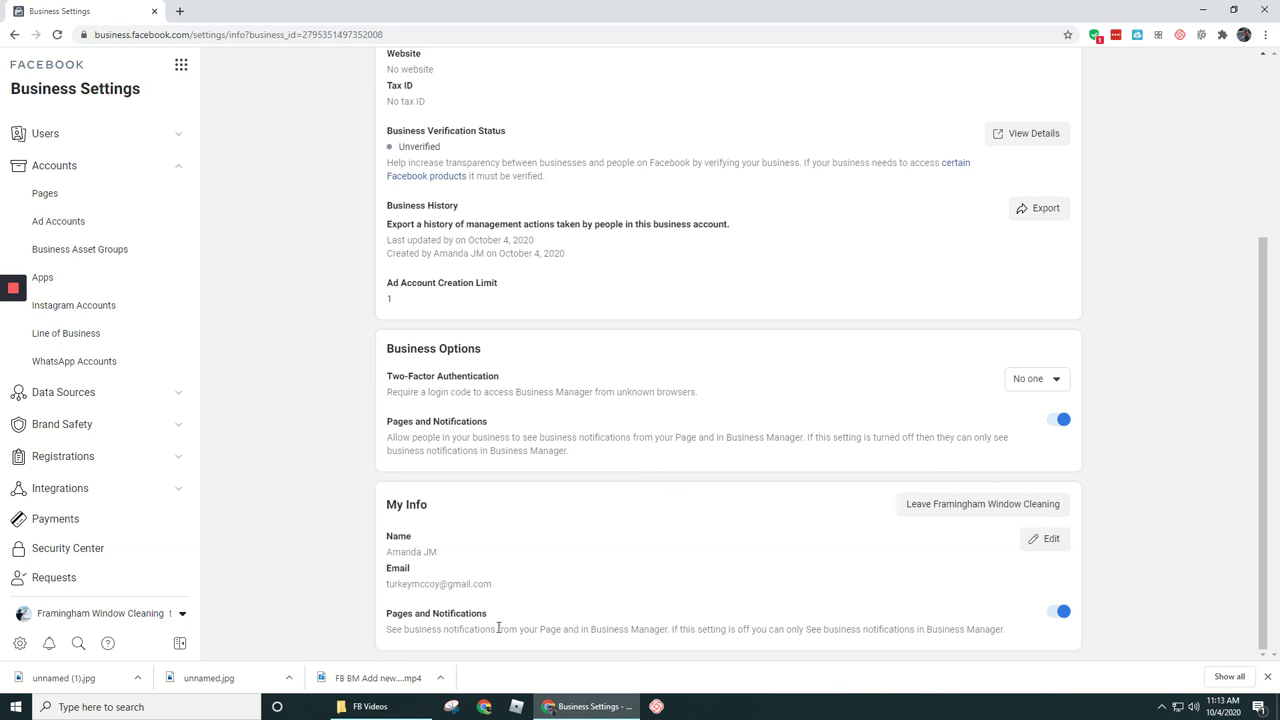
scroll(302, 483, "up", 3)
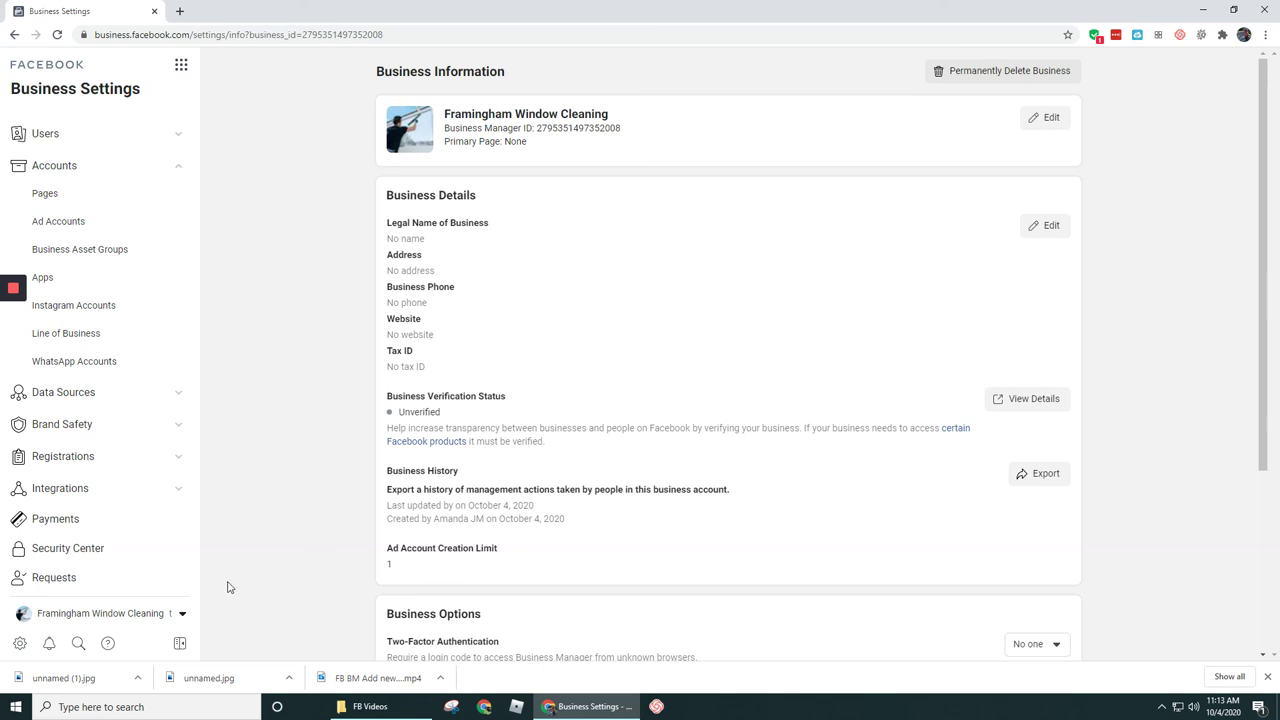
scroll(91, 549, "down", 2)
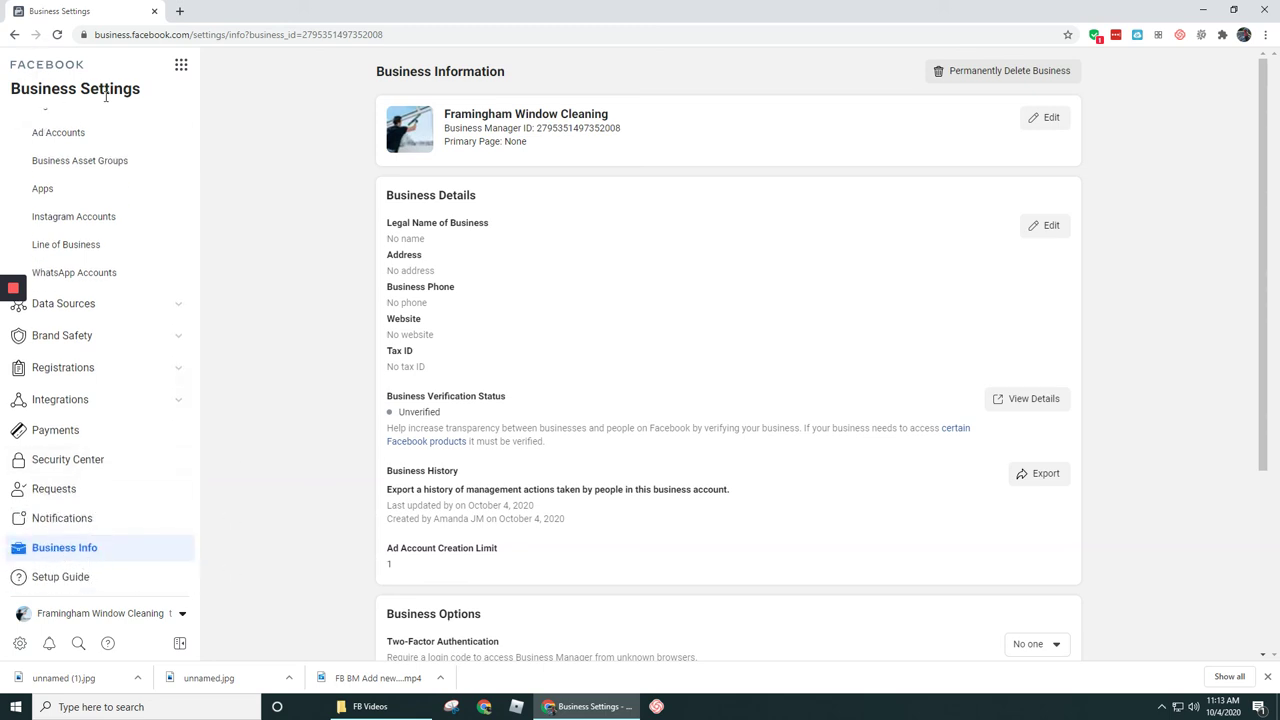
left_click(14, 288)
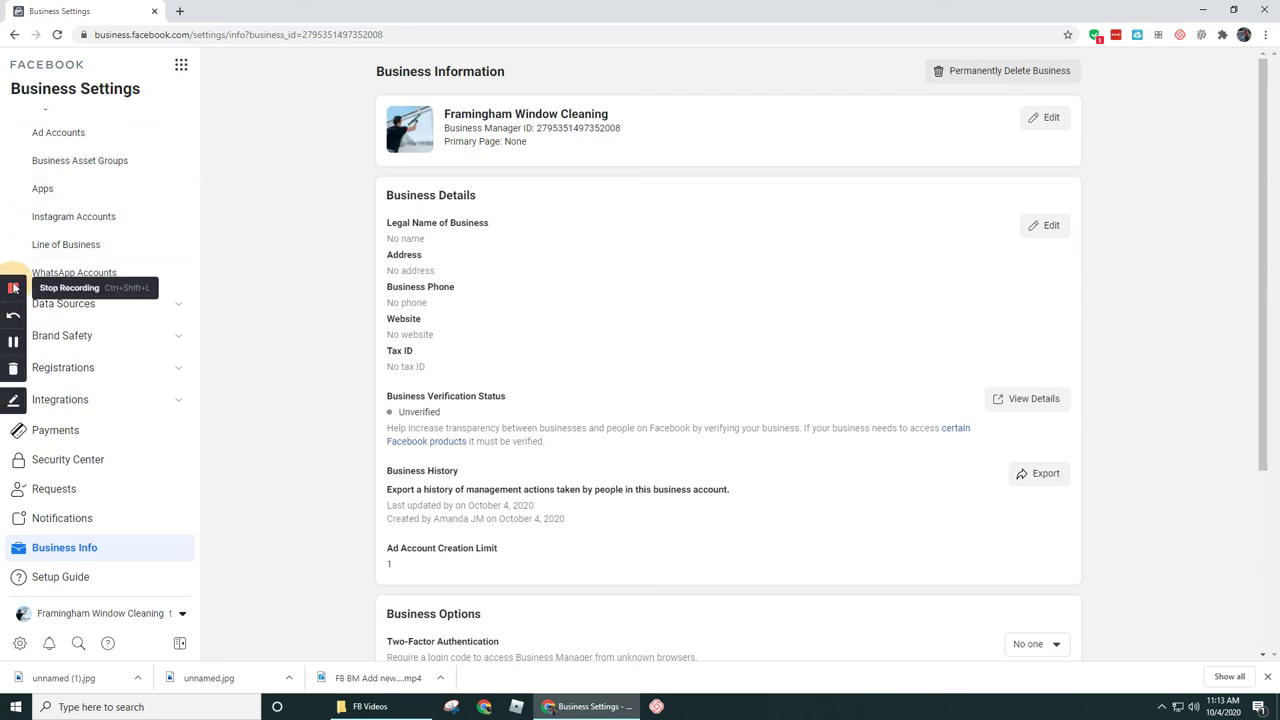